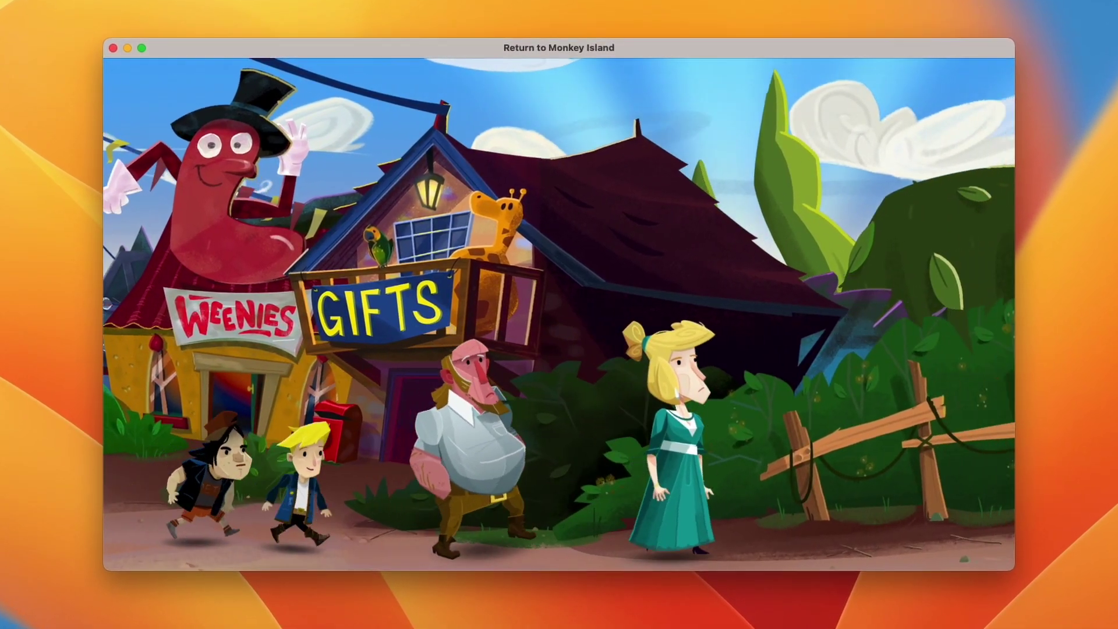
Step: From store.steampowered.com in Safari, go to Install Steam and download the Mac installer
click(831, 93)
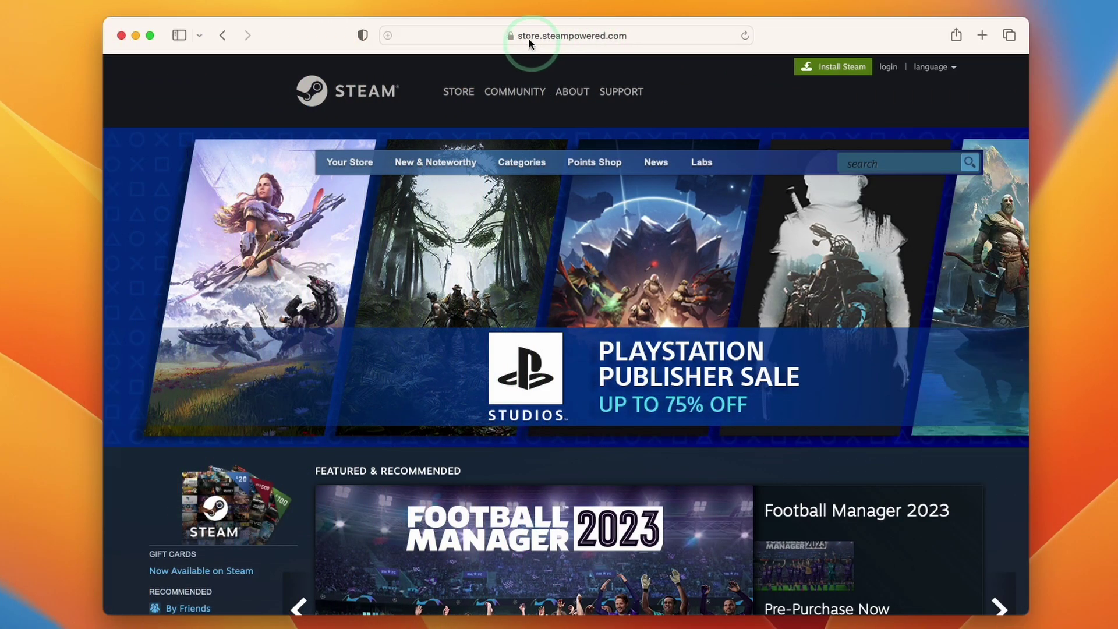
click(526, 34)
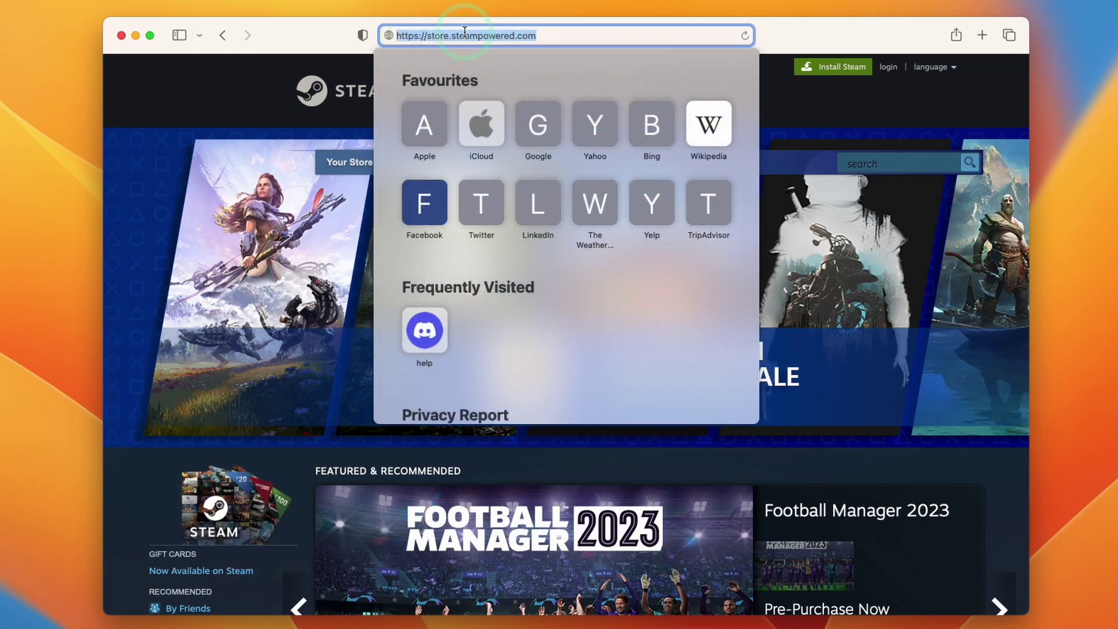
click(803, 124)
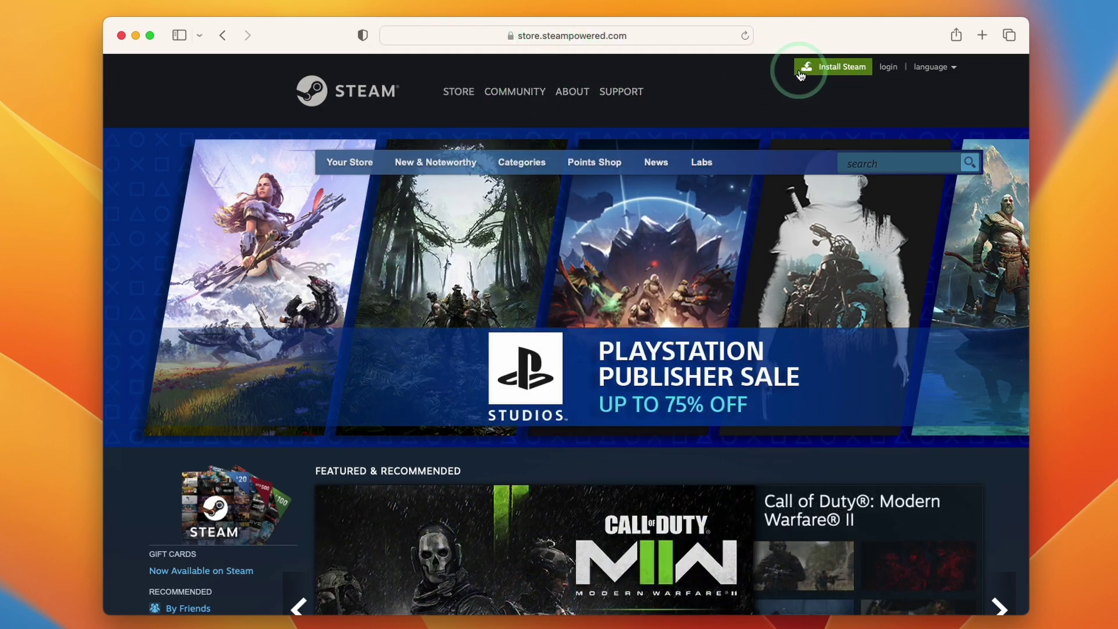
click(837, 69)
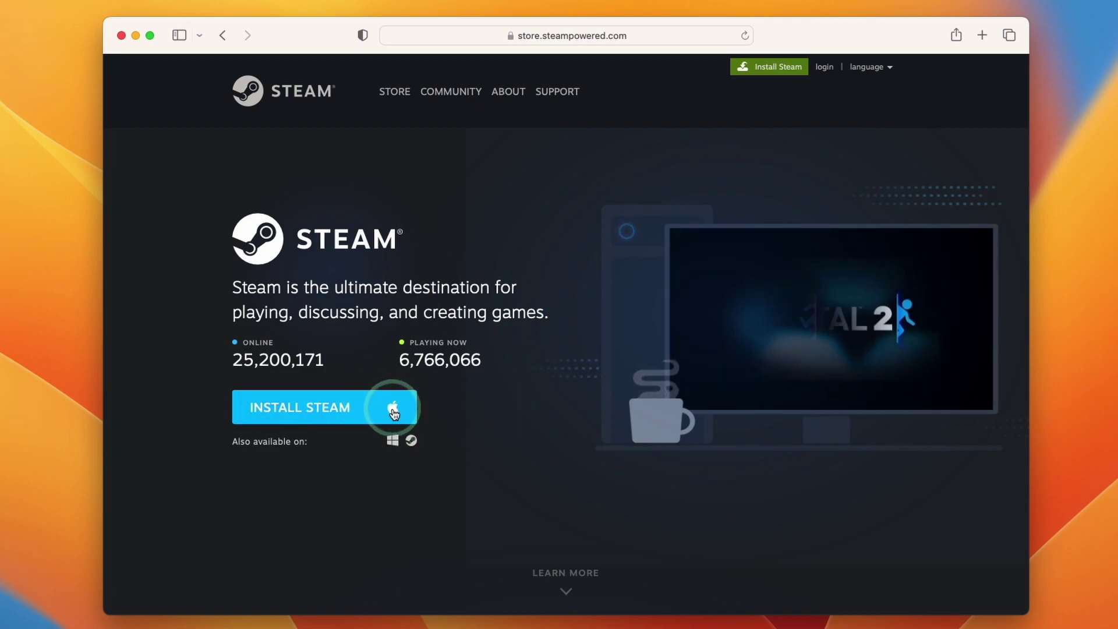
click(317, 419)
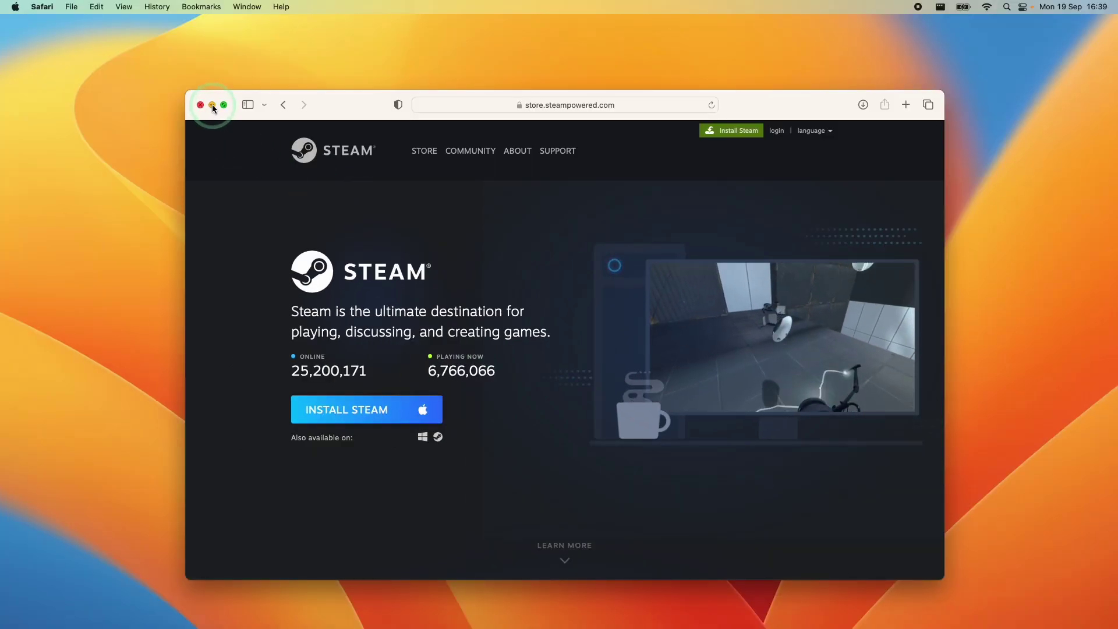
Step: Minimize Safari and copy Steam from steam.dmg in Downloads into Applications
click(213, 107)
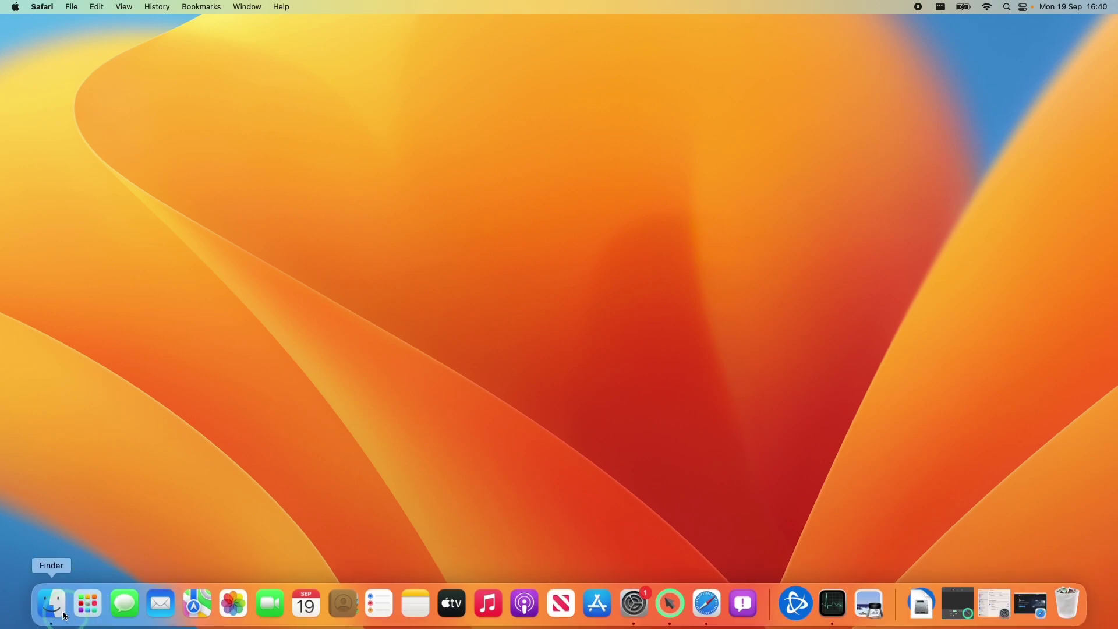
click(54, 608)
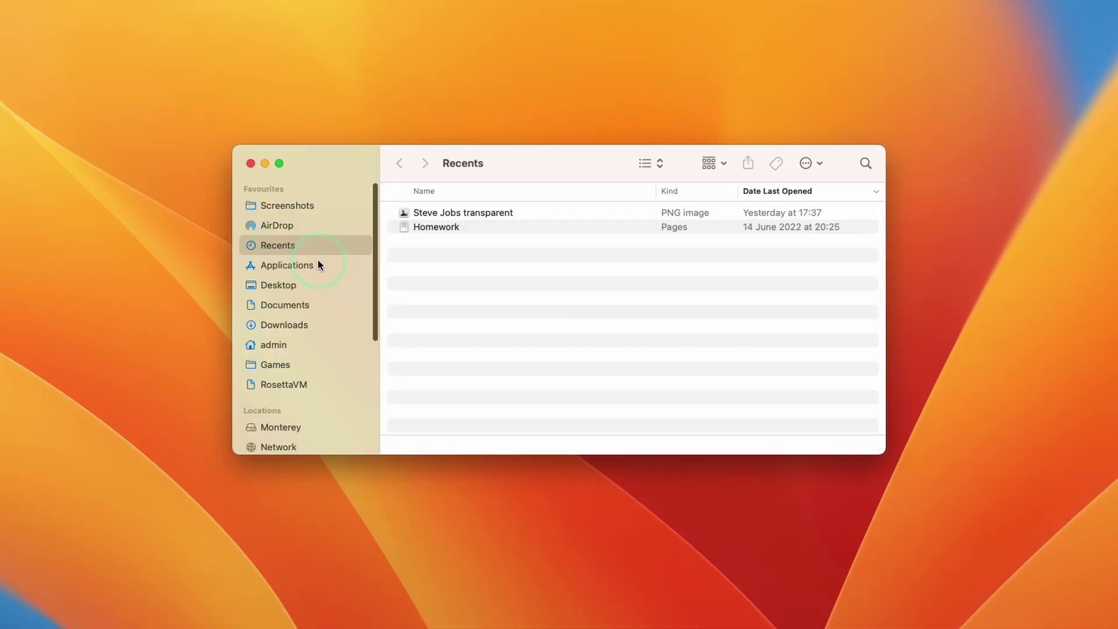
click(305, 325)
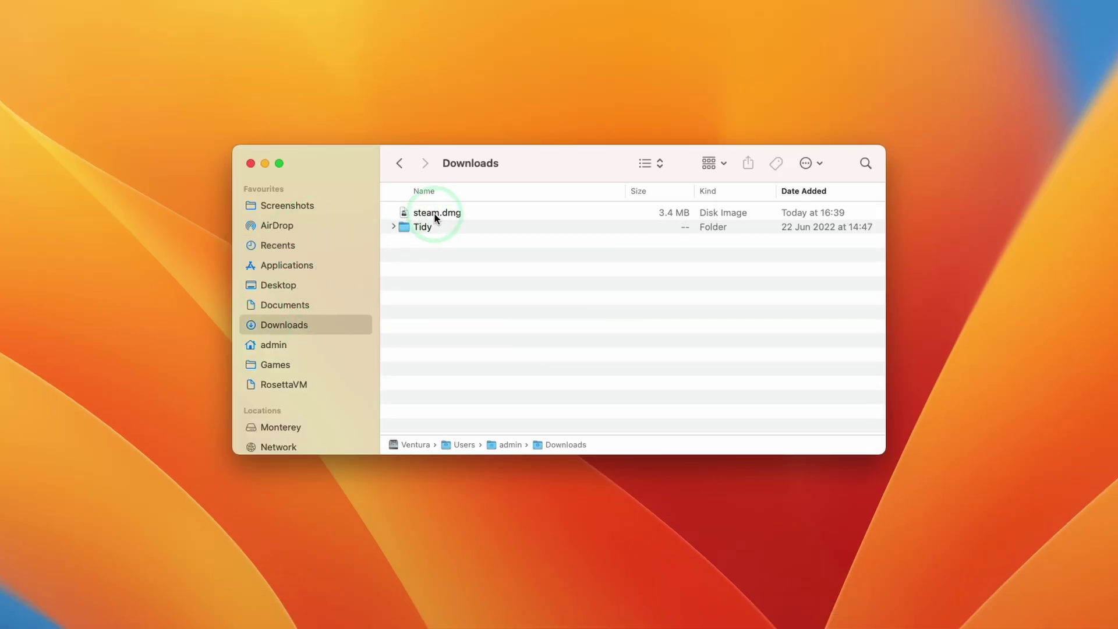
click(434, 213)
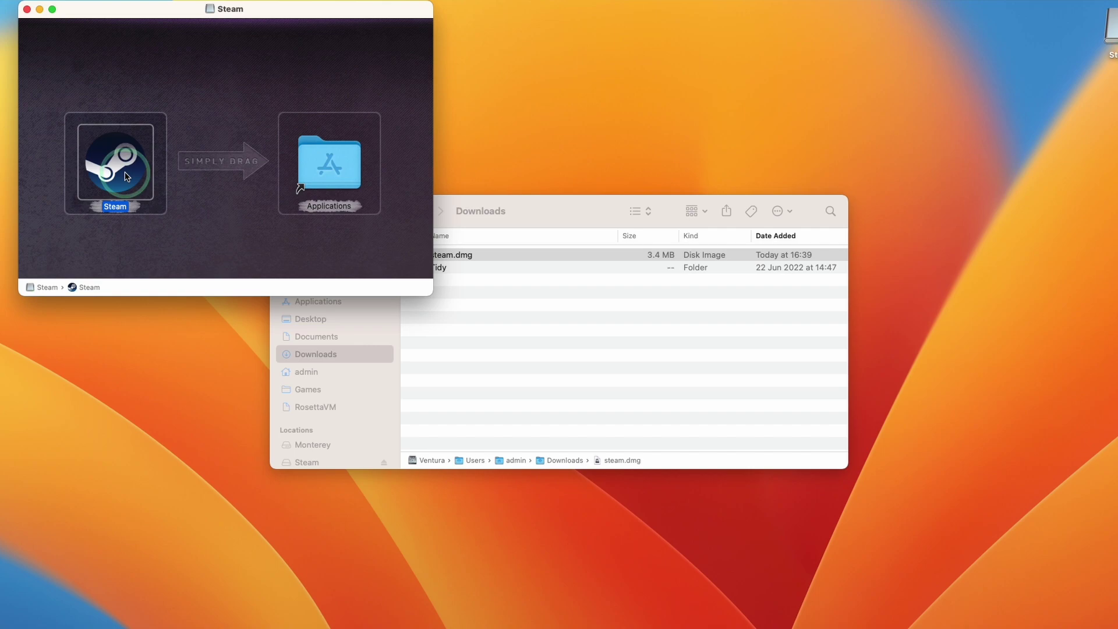
drag(126, 176, 333, 166)
click(27, 8)
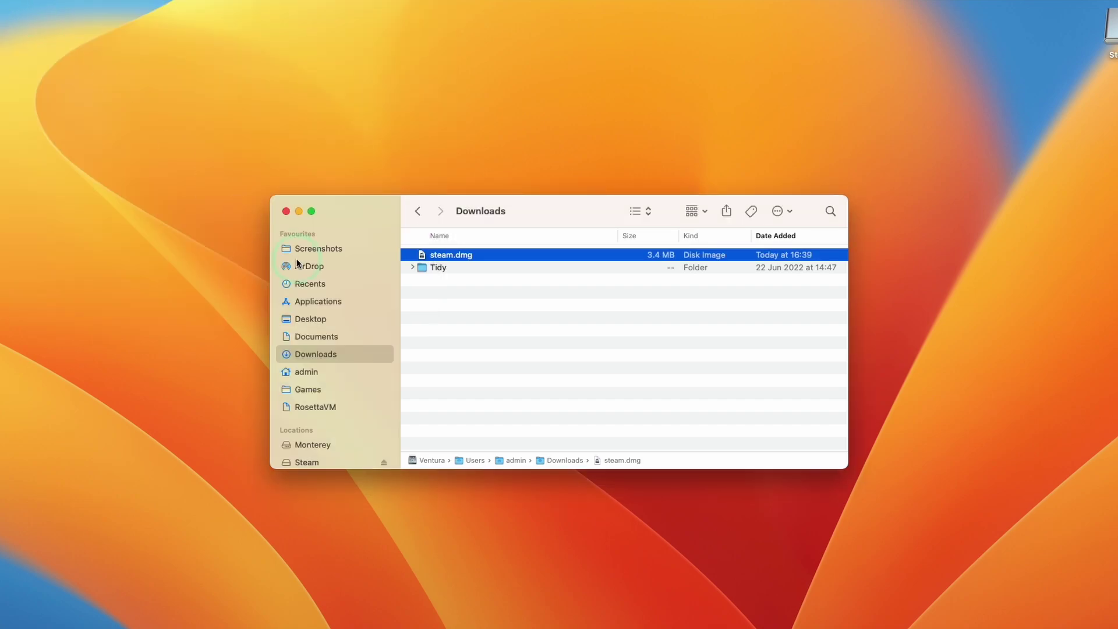
Step: Launch Steam from the Applications folder, reaching its downloaded-from-internet security warning
click(481, 359)
click(307, 301)
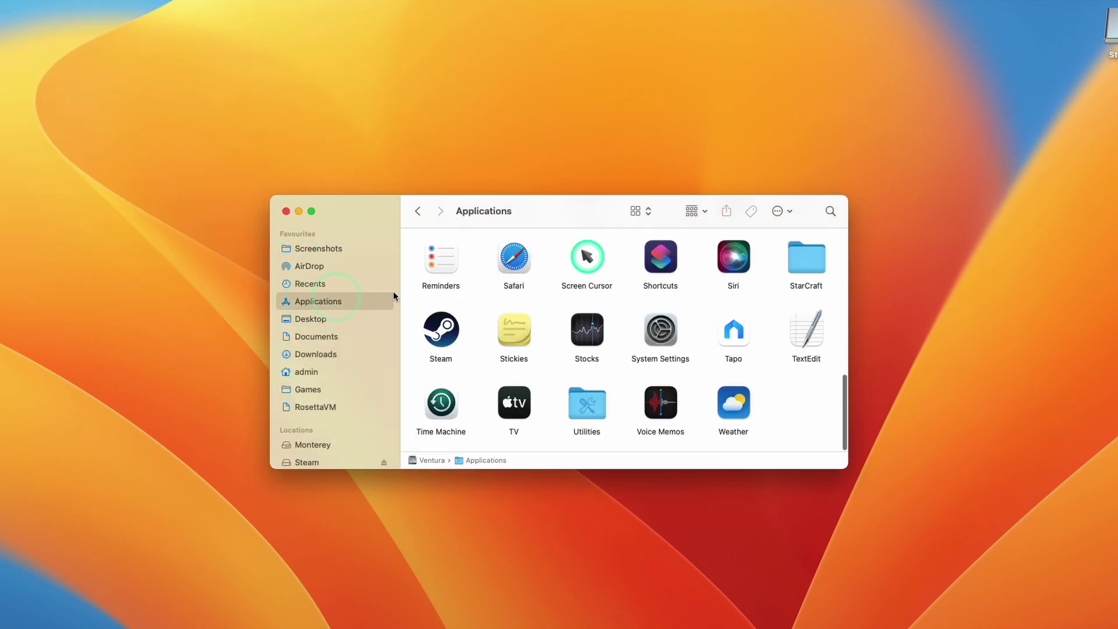
scroll(699, 314, down, 10)
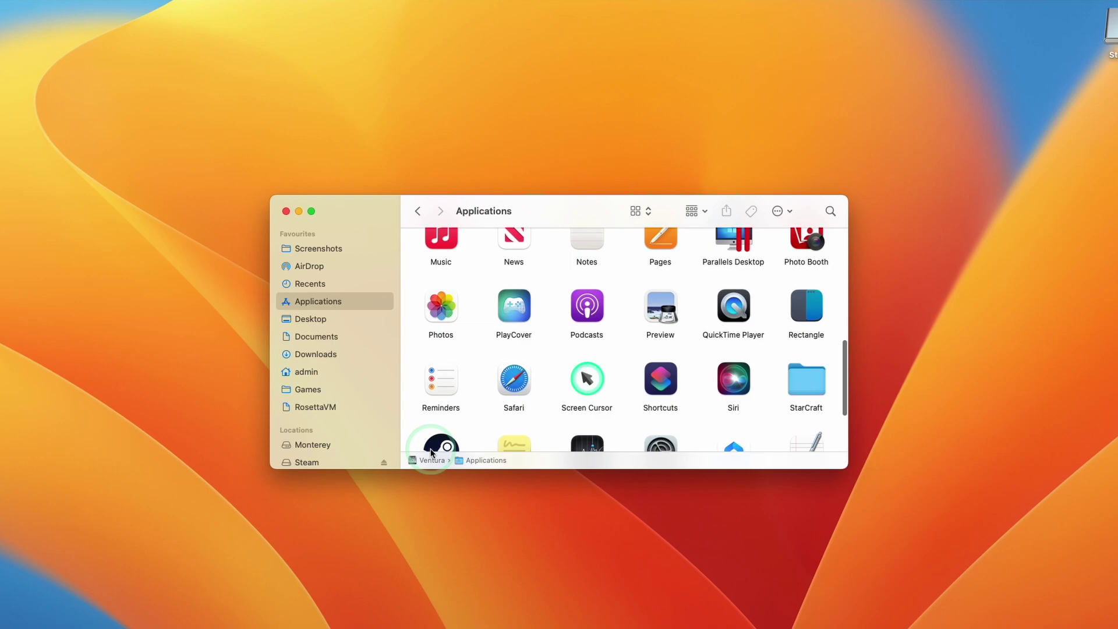
scroll(443, 408, down, 4)
click(455, 322)
double_click(446, 324)
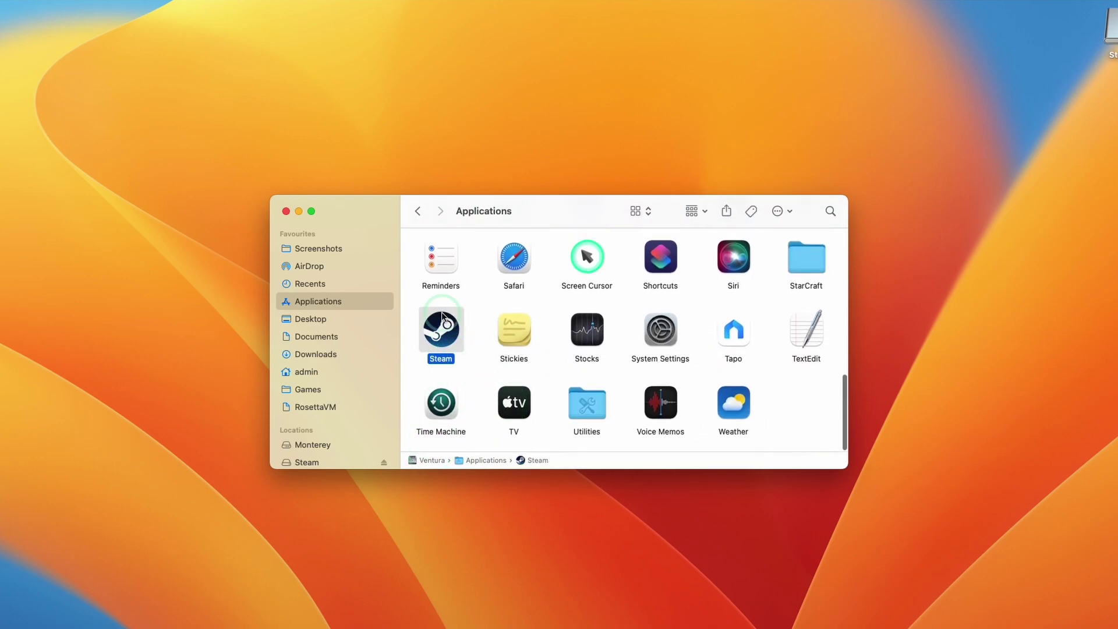
drag(507, 196, 607, 226)
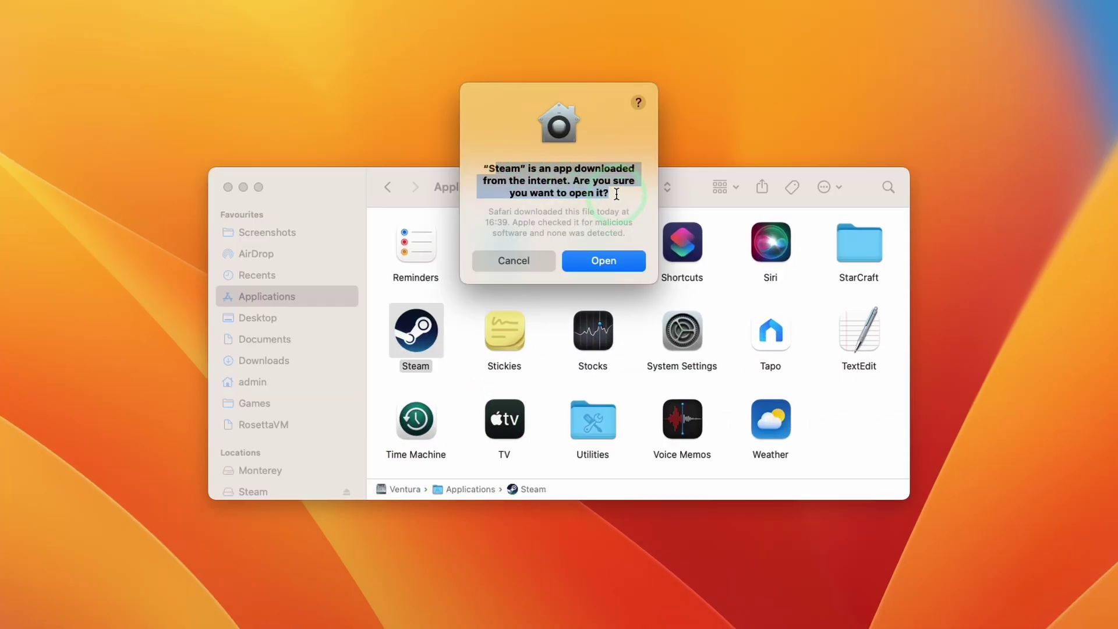
click(605, 228)
Step: Allow Steam to open, let it finish updating, and bring its welcome window forward
click(600, 262)
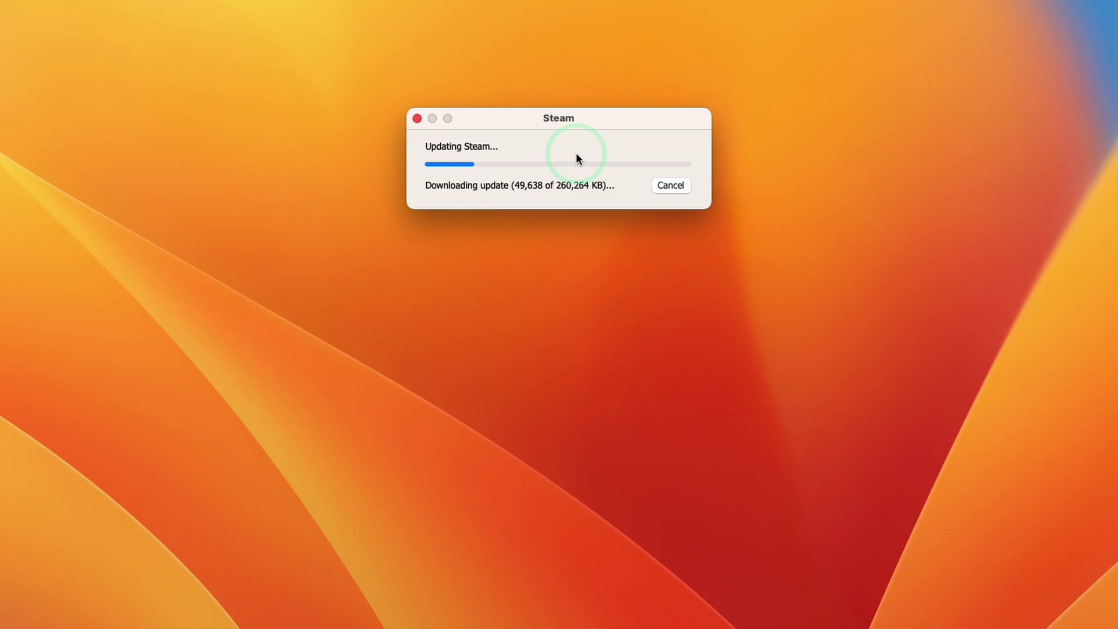
click(495, 185)
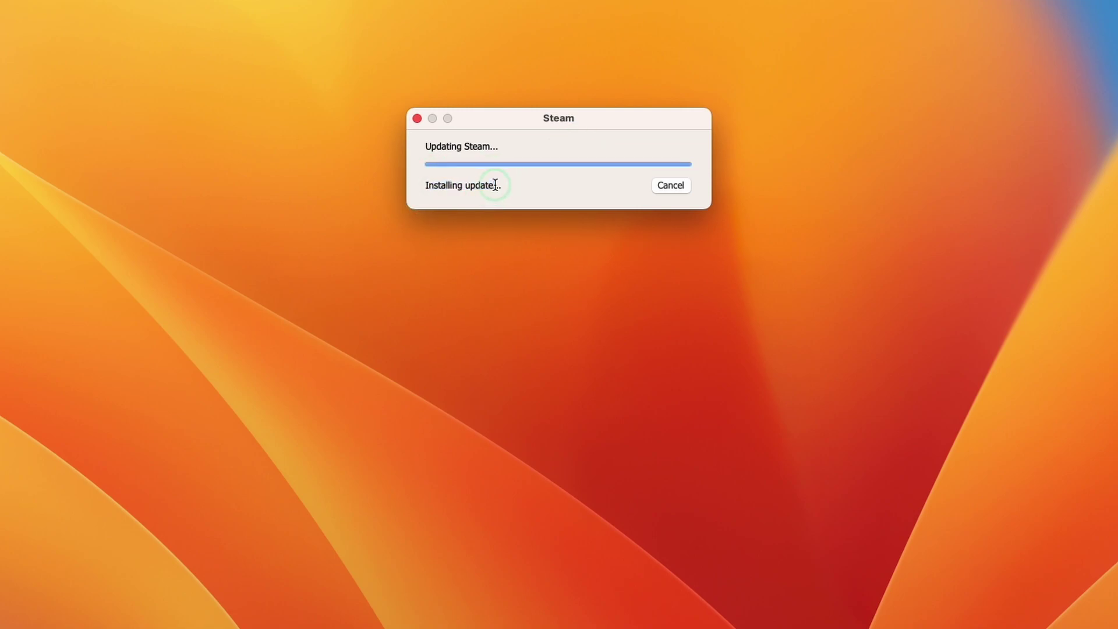
click(868, 600)
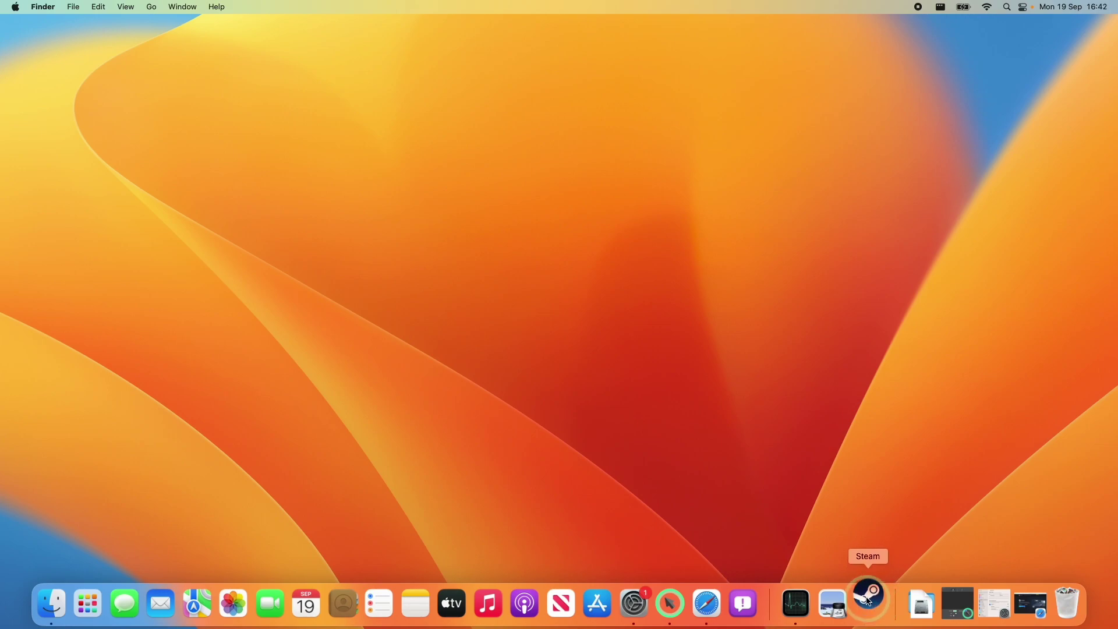
click(871, 598)
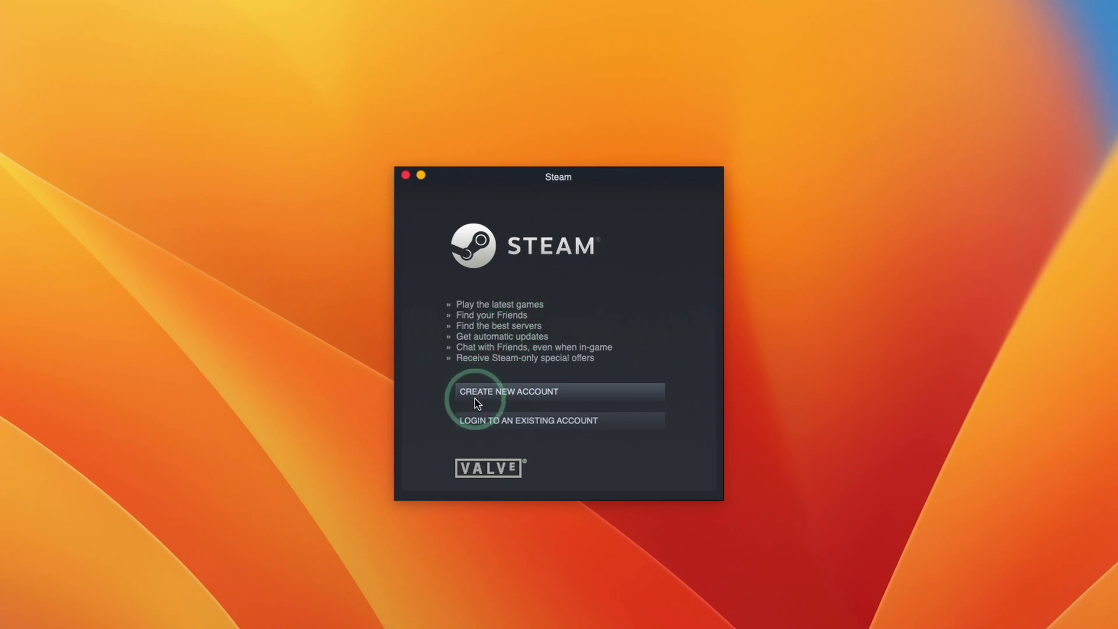
Step: Start account sign-in and authorize this Mac with the Steam Guard code sent by e-mail
click(506, 398)
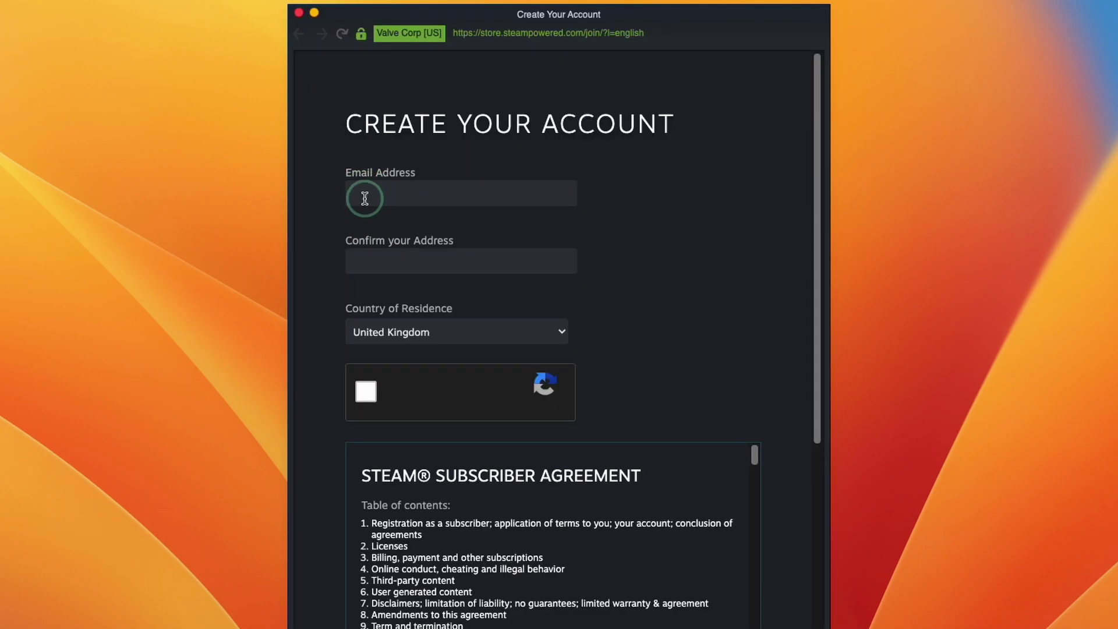
click(364, 195)
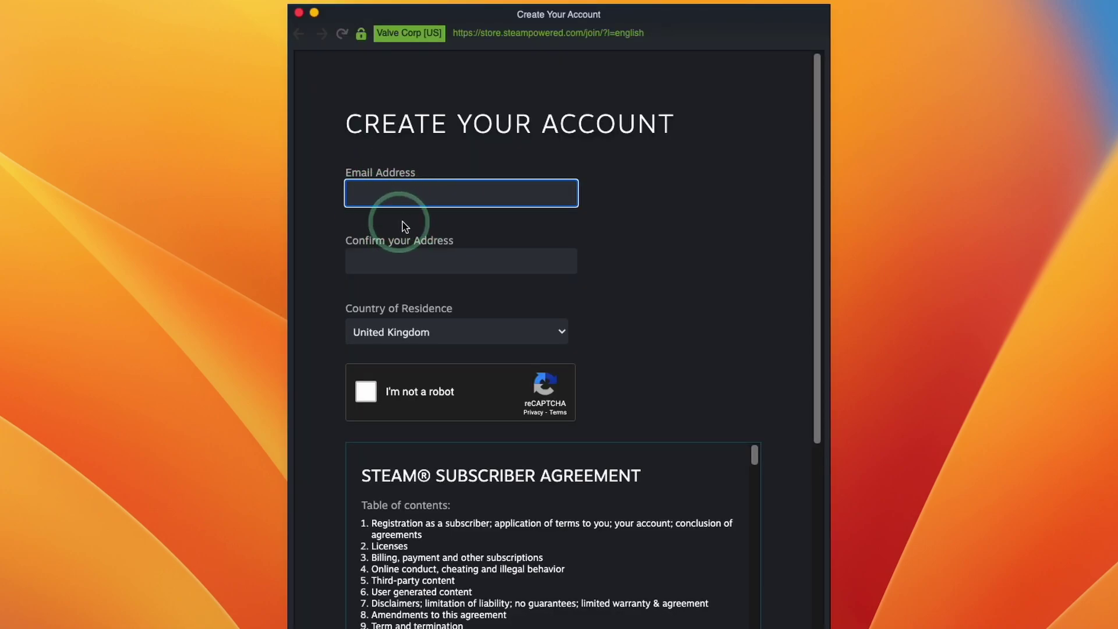
scroll(574, 366, down, 5)
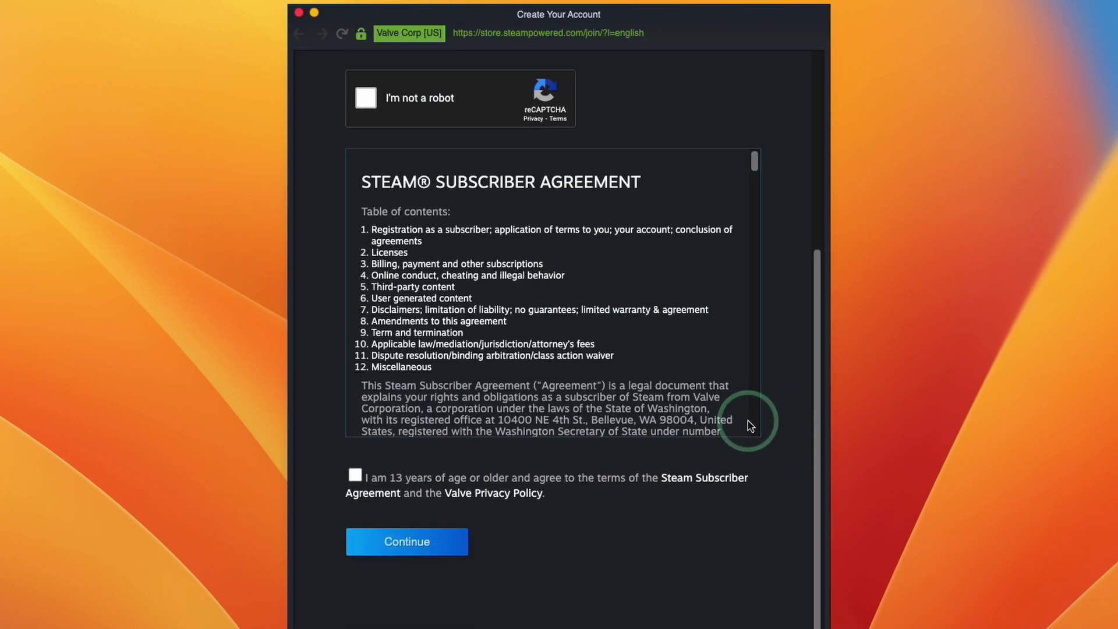
scroll(751, 426, up, 5)
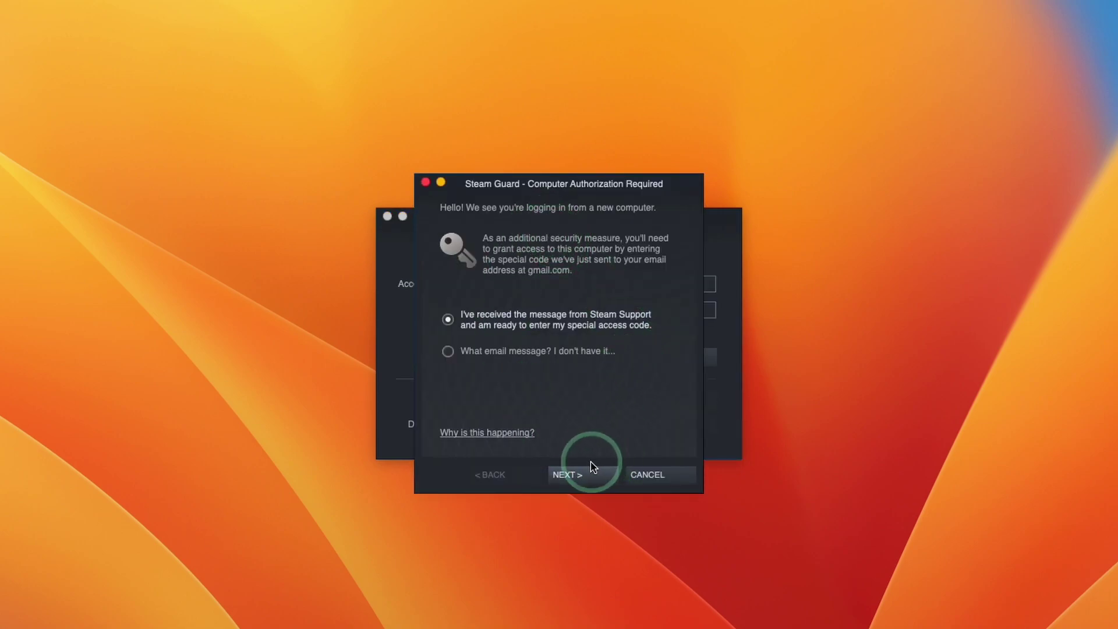
click(588, 478)
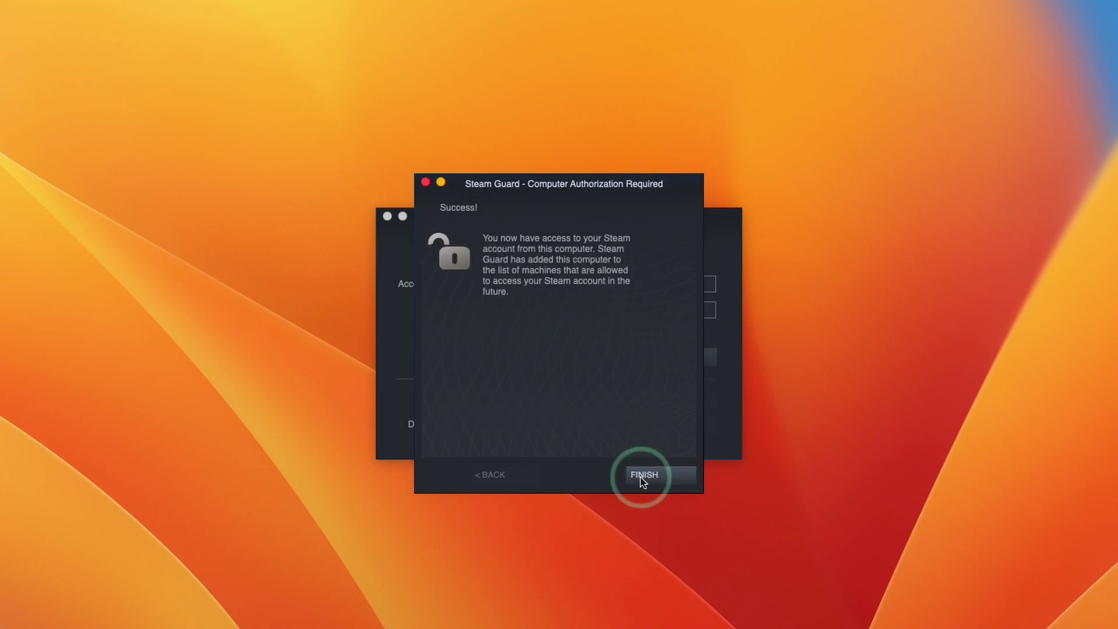
click(644, 476)
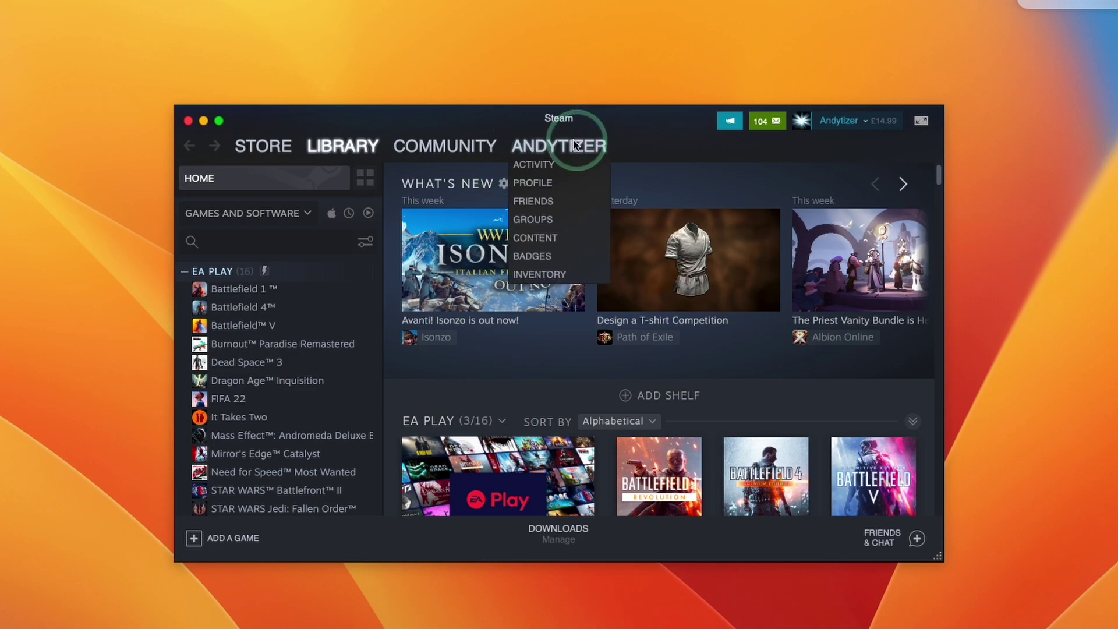
click(343, 147)
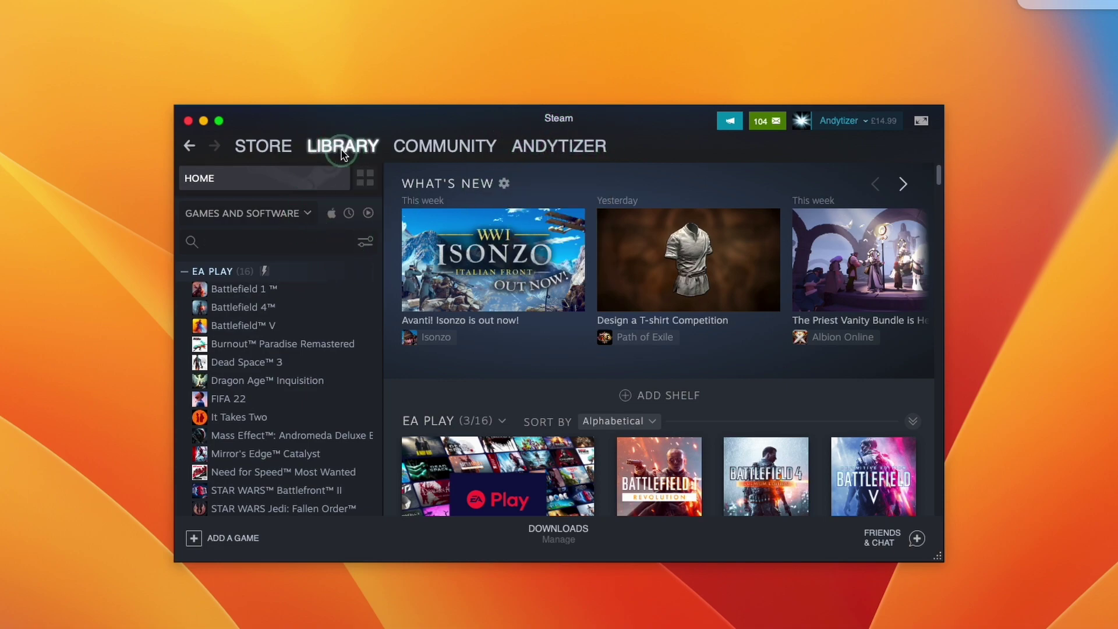
click(289, 241)
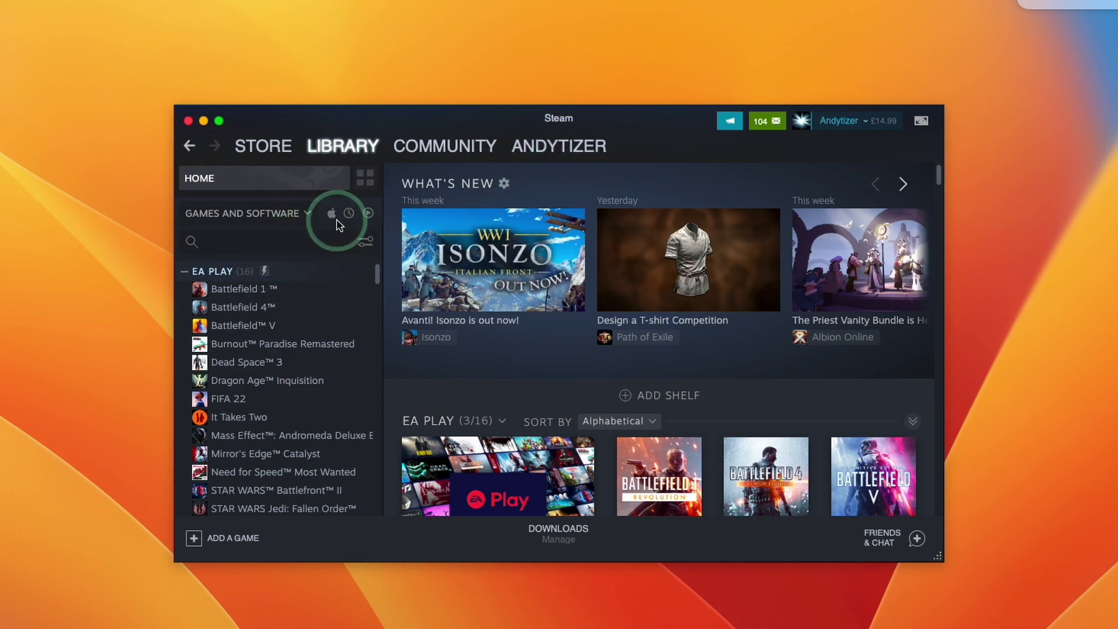
mouse_move(260, 146)
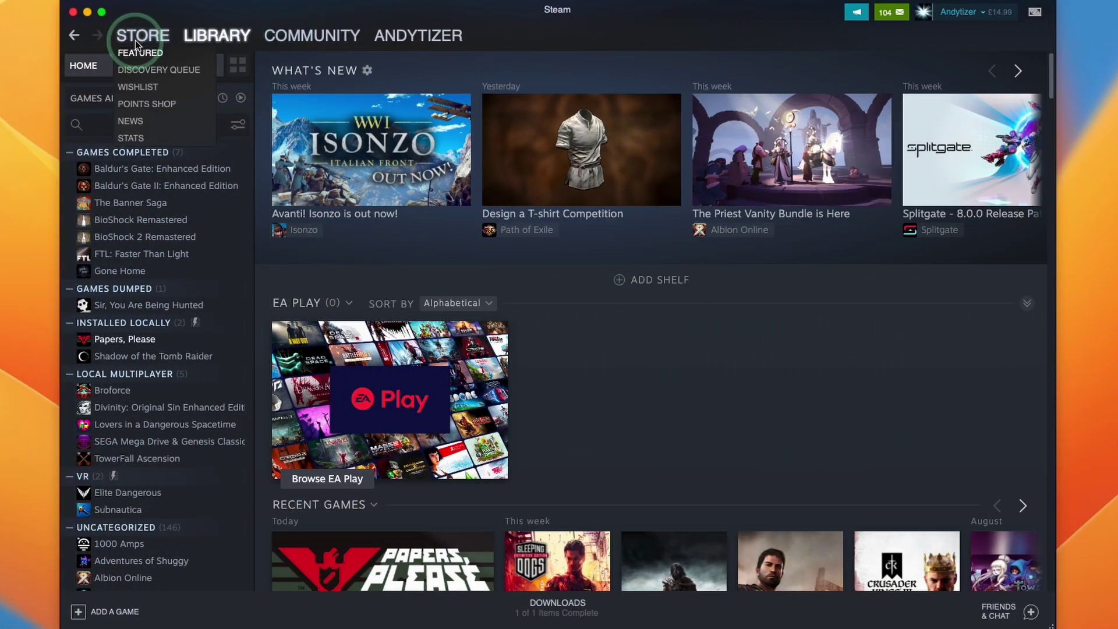
Step: Search the Steam store for 'return to monkey'
click(137, 44)
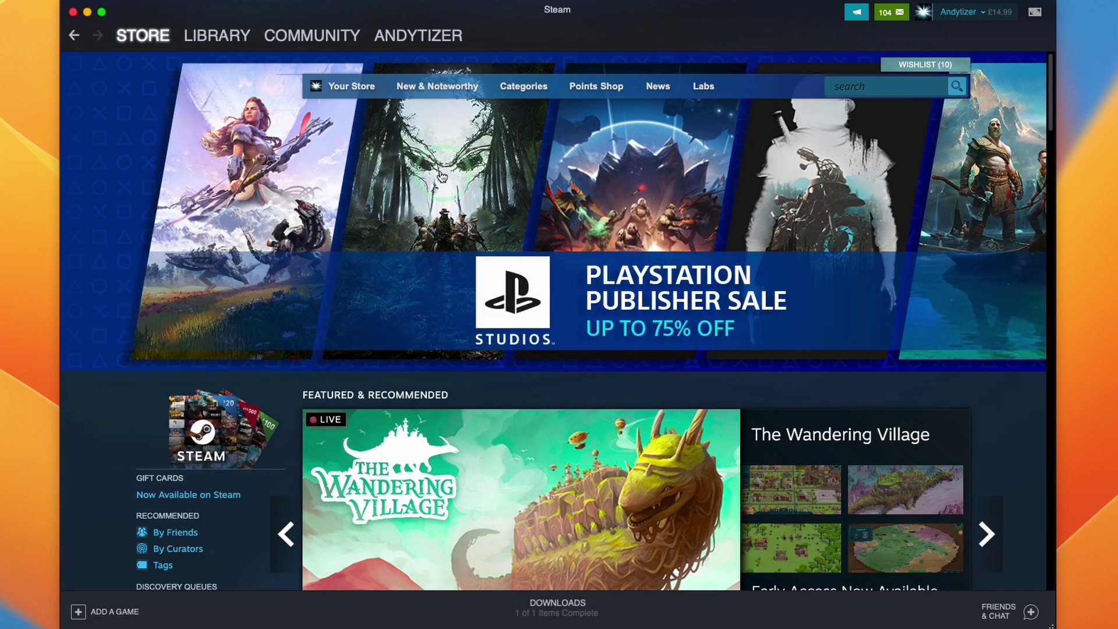
click(854, 89)
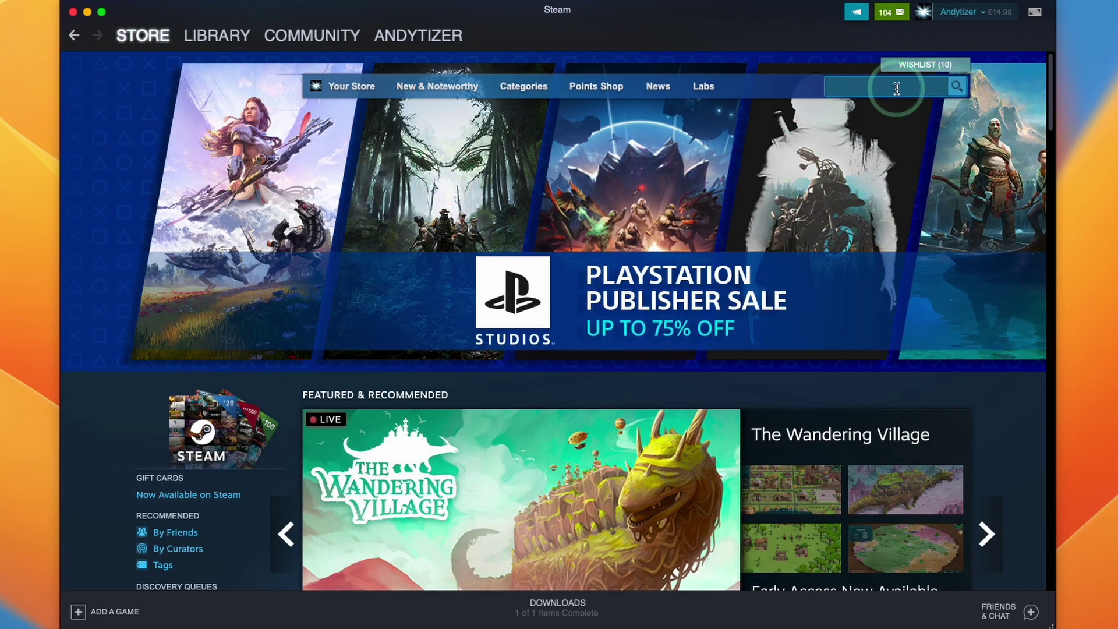
text(ret)
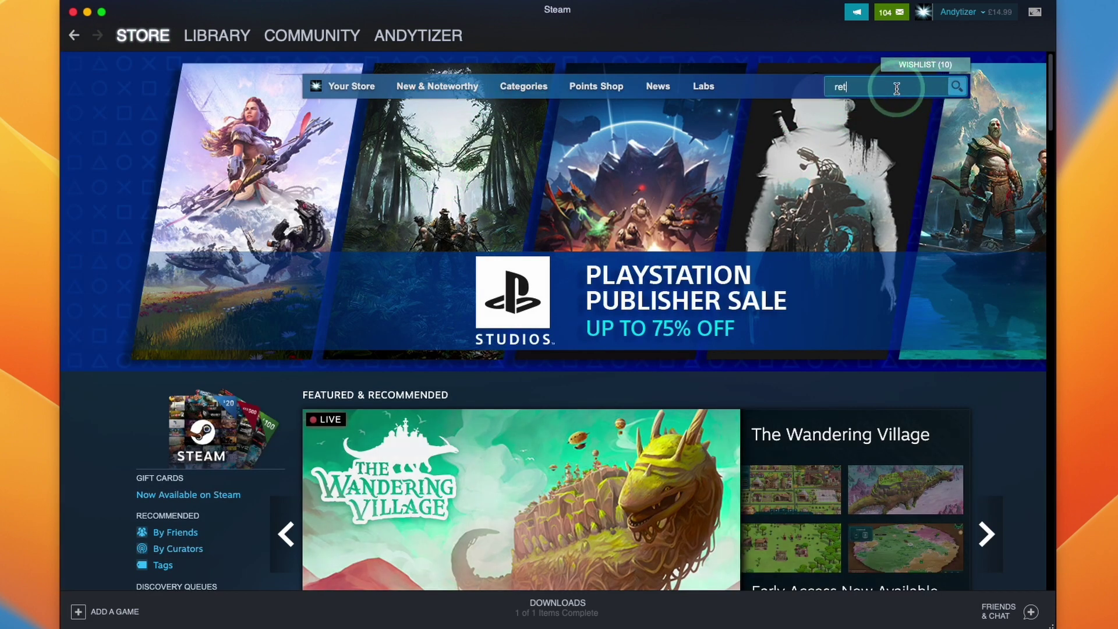
text(urn to monkey)
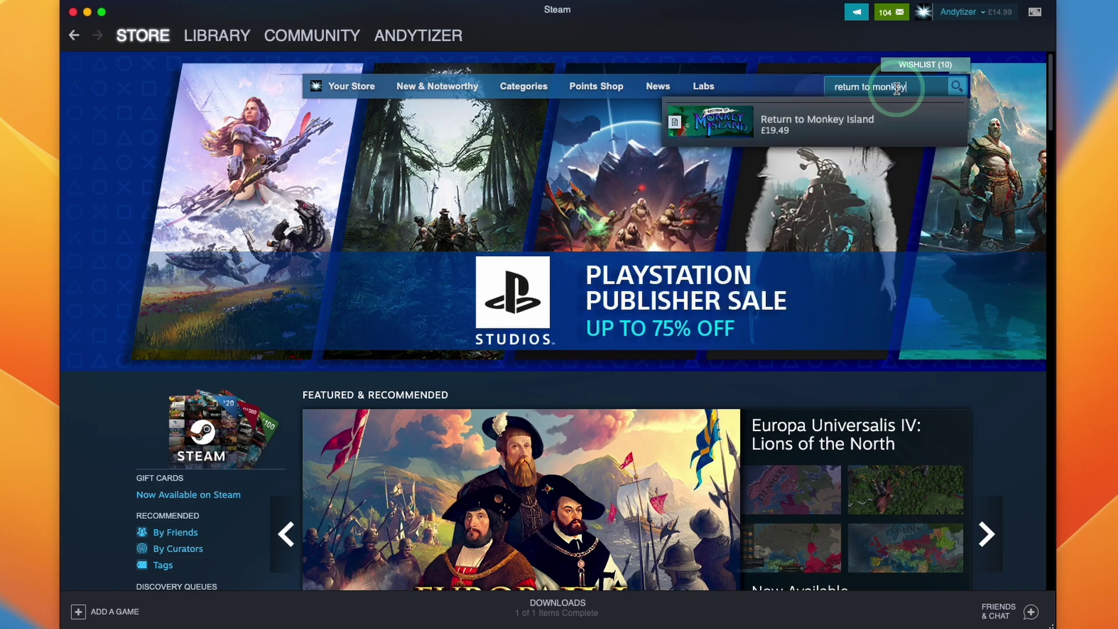
Step: Open the Return to Monkey Island page and add its £19.49 pre-purchase to the cart
click(781, 129)
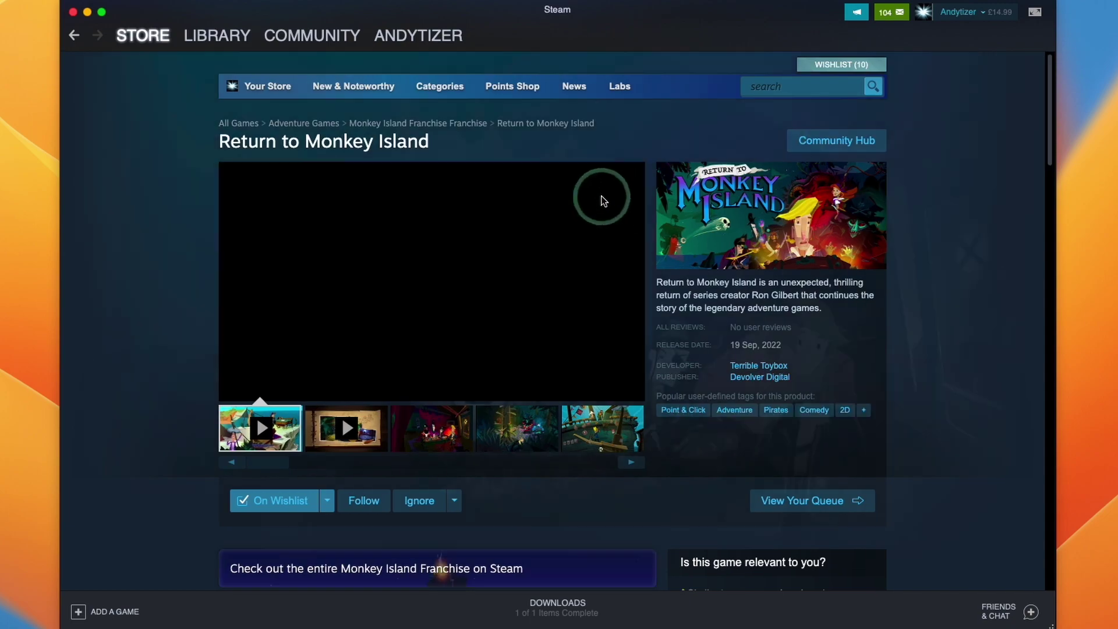
click(410, 427)
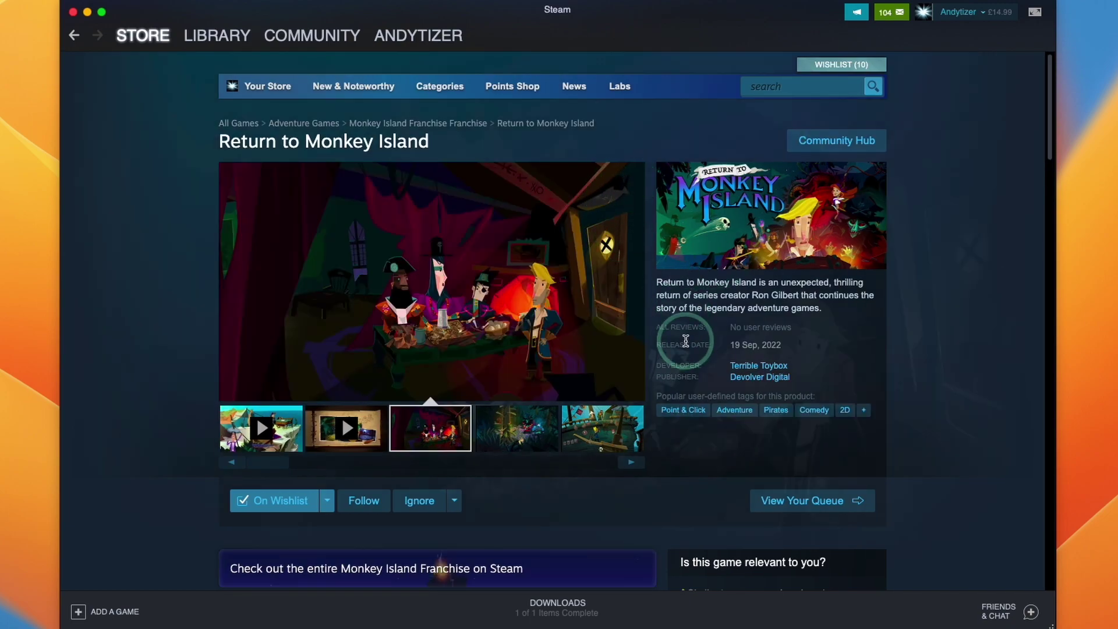
scroll(682, 332, down, 1)
scroll(685, 344, down, 5)
drag(220, 349, 474, 357)
click(474, 356)
click(611, 385)
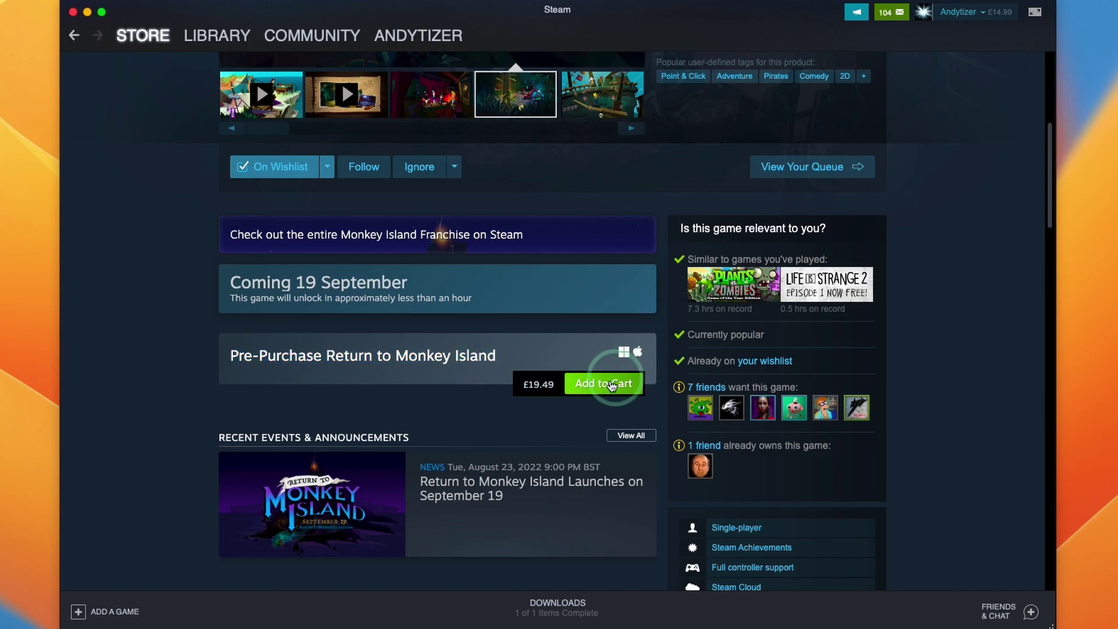
click(628, 357)
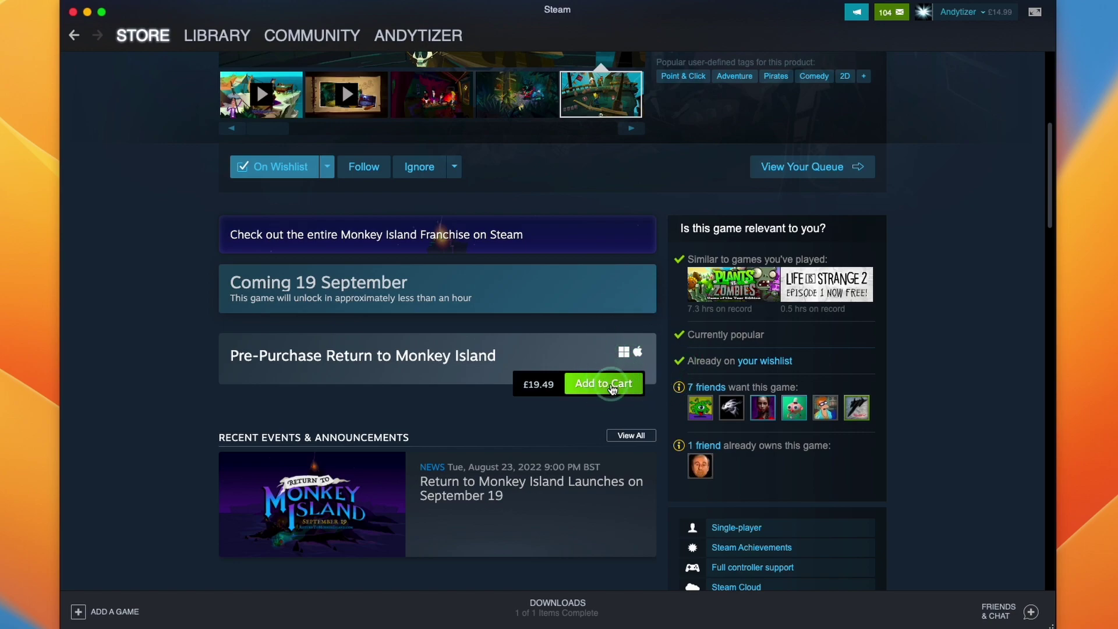
click(611, 386)
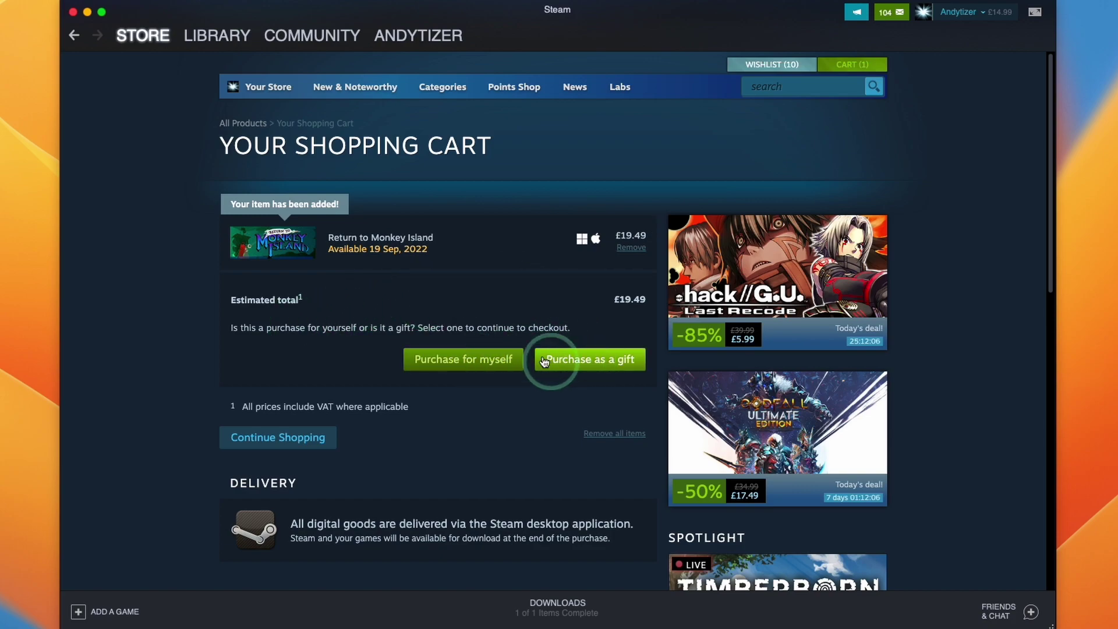
Step: Buy Return to Monkey Island at £19.49 for your own account
click(490, 367)
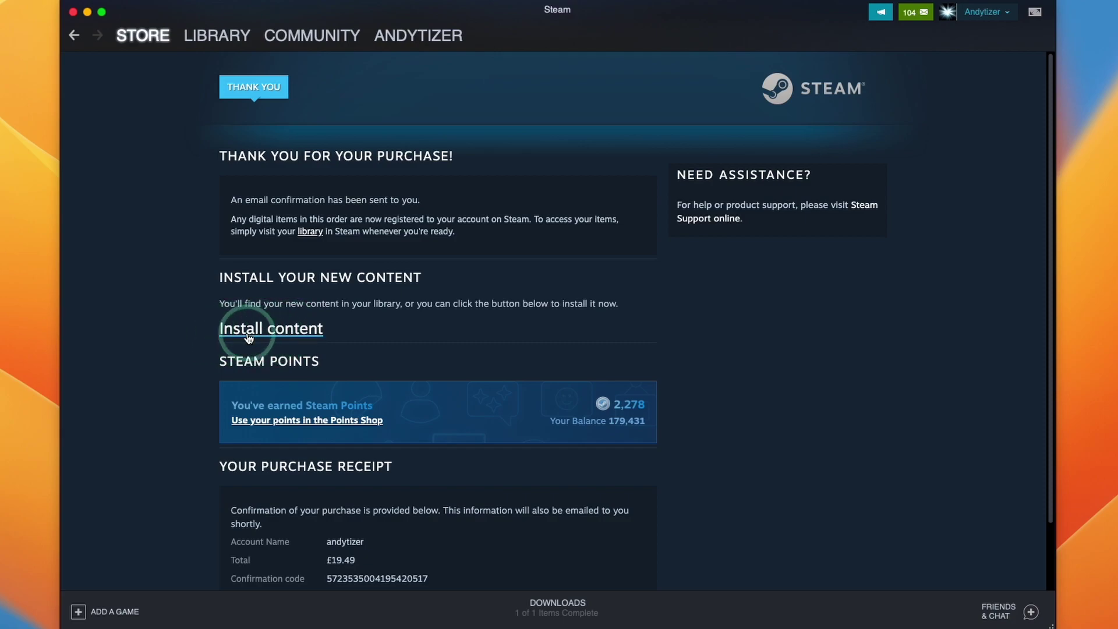
Step: Find 'monkey island' in the library and install Return to Monkey Island (3.74 GB)
click(211, 36)
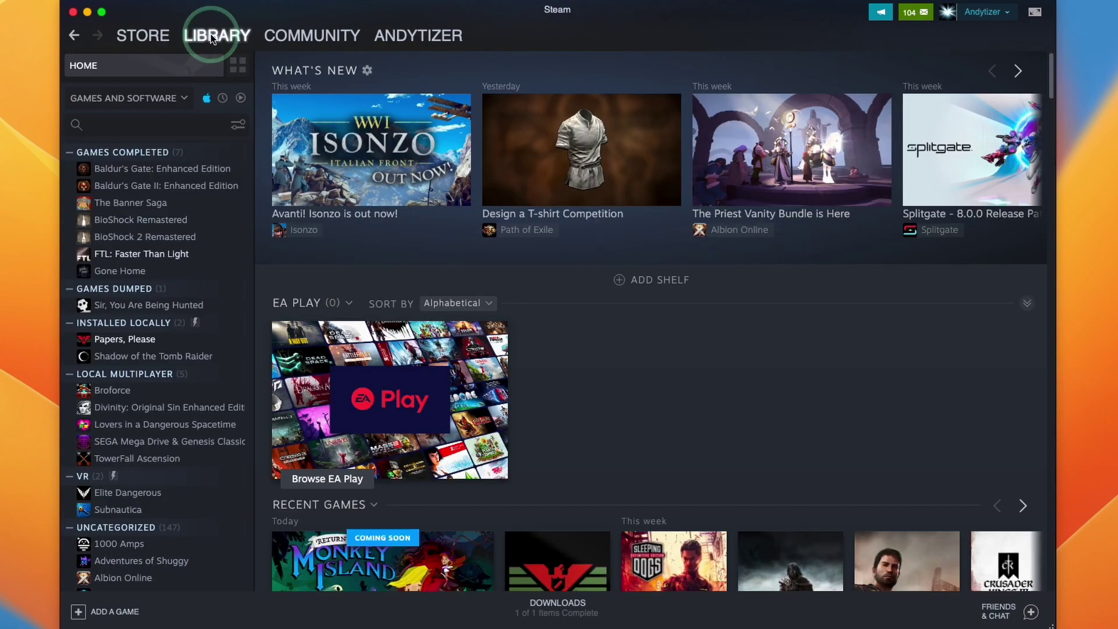
click(112, 125)
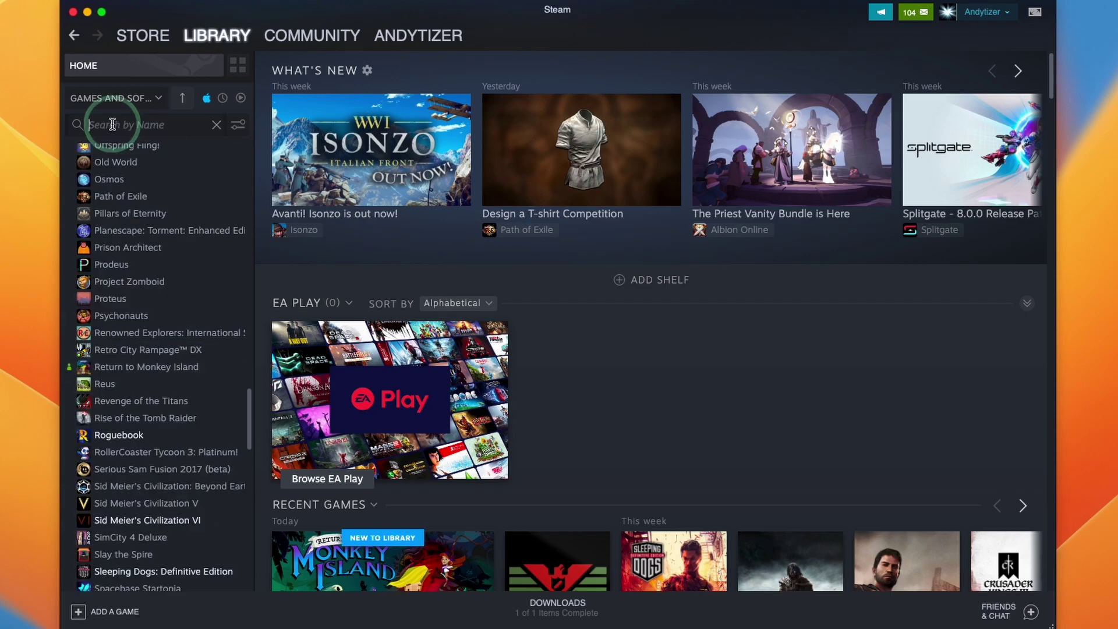
text(monkey island)
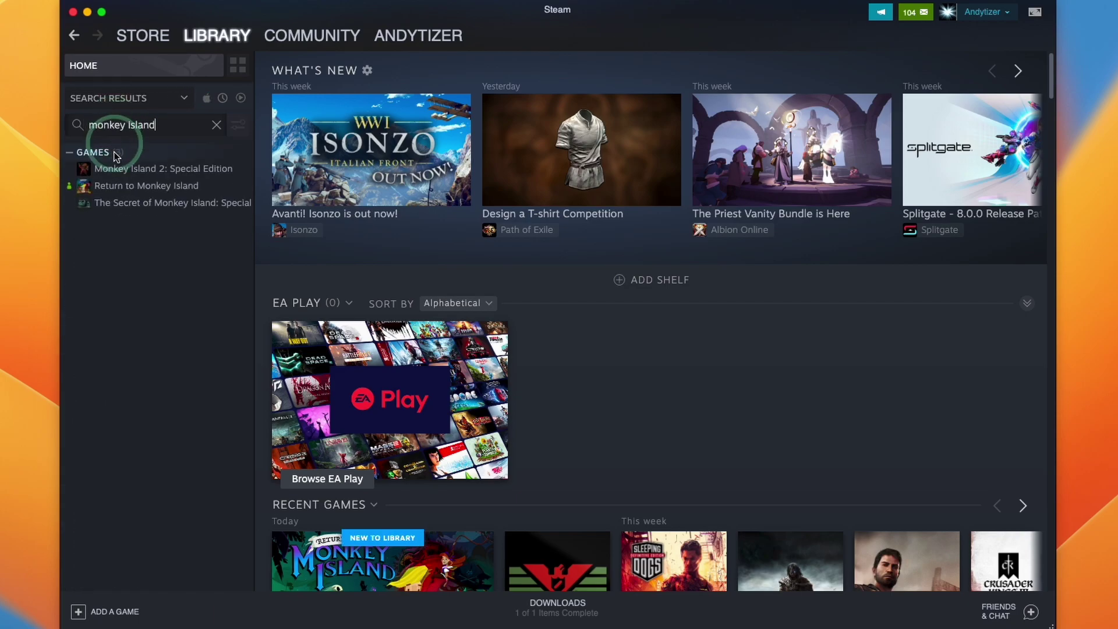
right_click(110, 186)
click(101, 187)
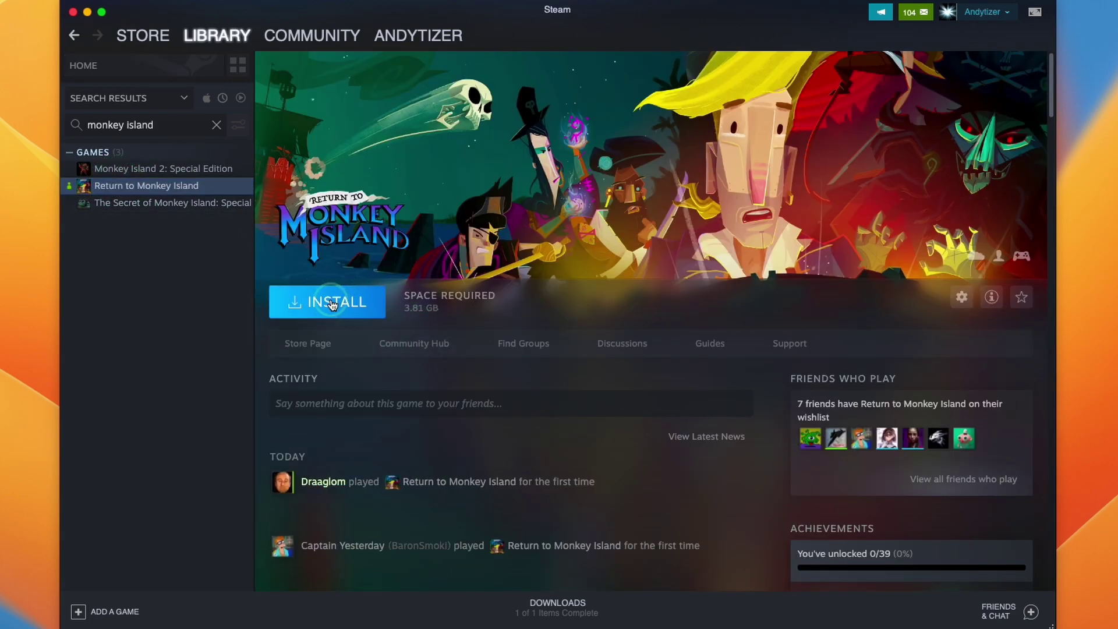
click(331, 304)
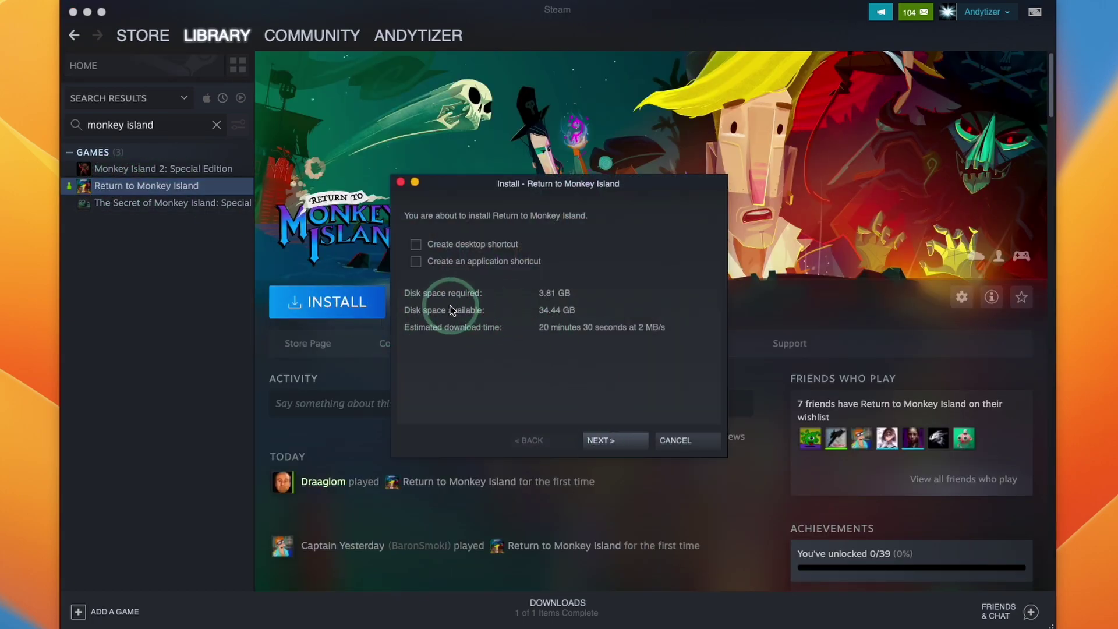
click(610, 441)
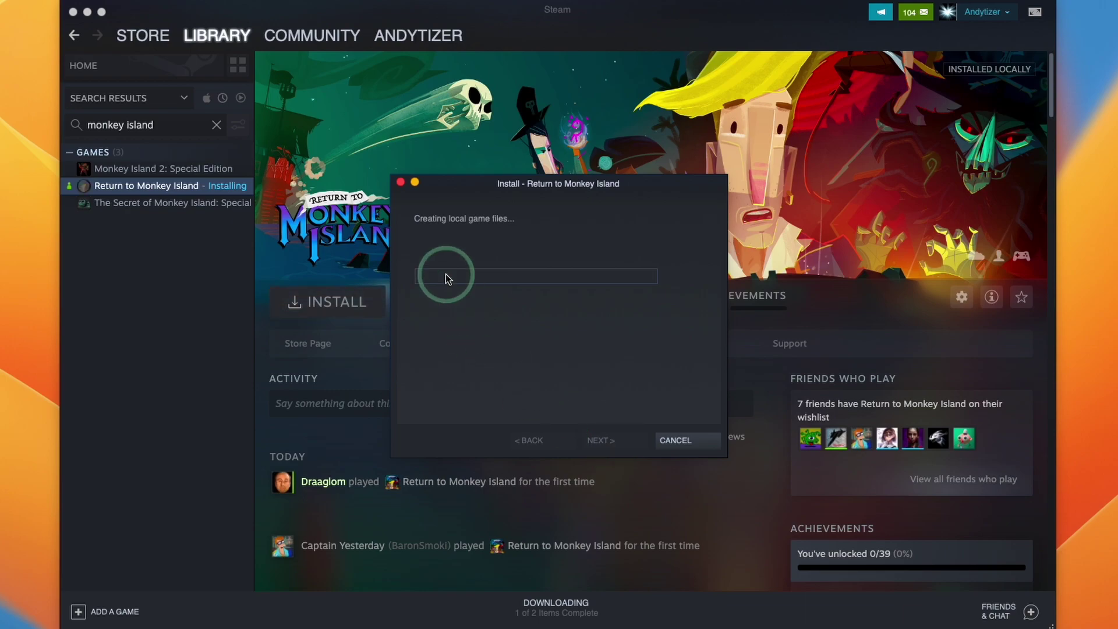
click(674, 437)
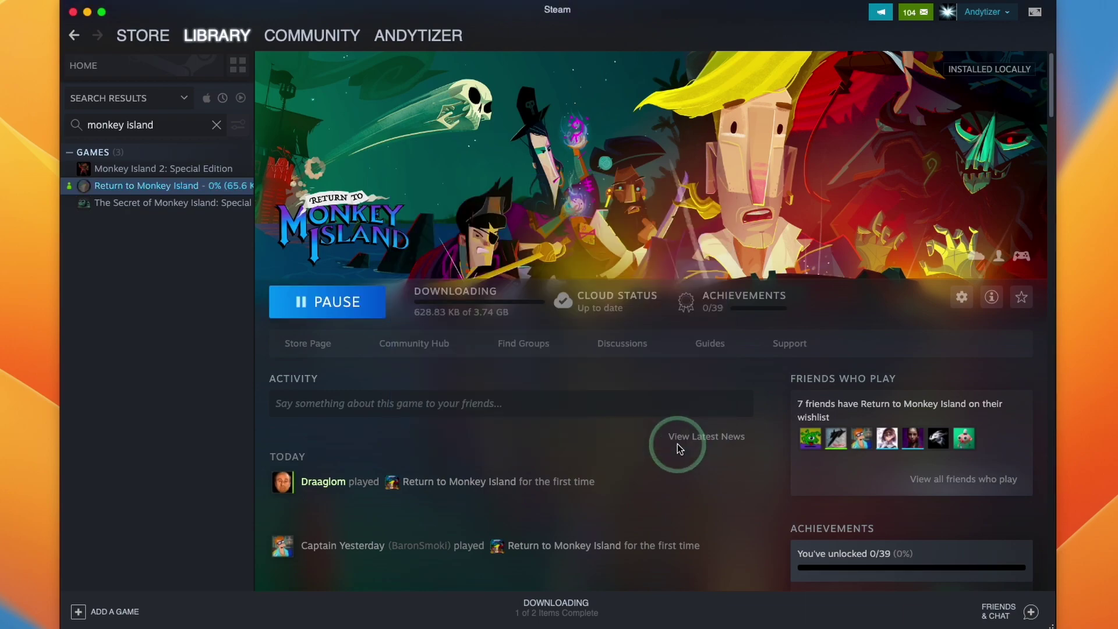
Step: Show the Downloads page and wait until Return to Monkey Island (3.7 GB) is Completed
click(556, 606)
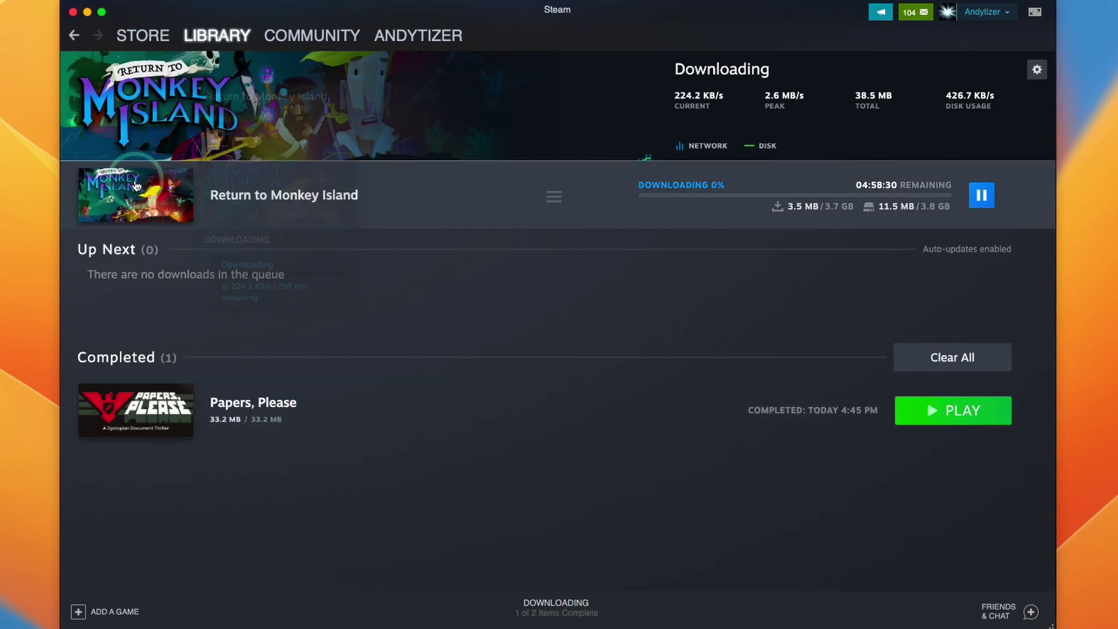
mouse_move(920, 213)
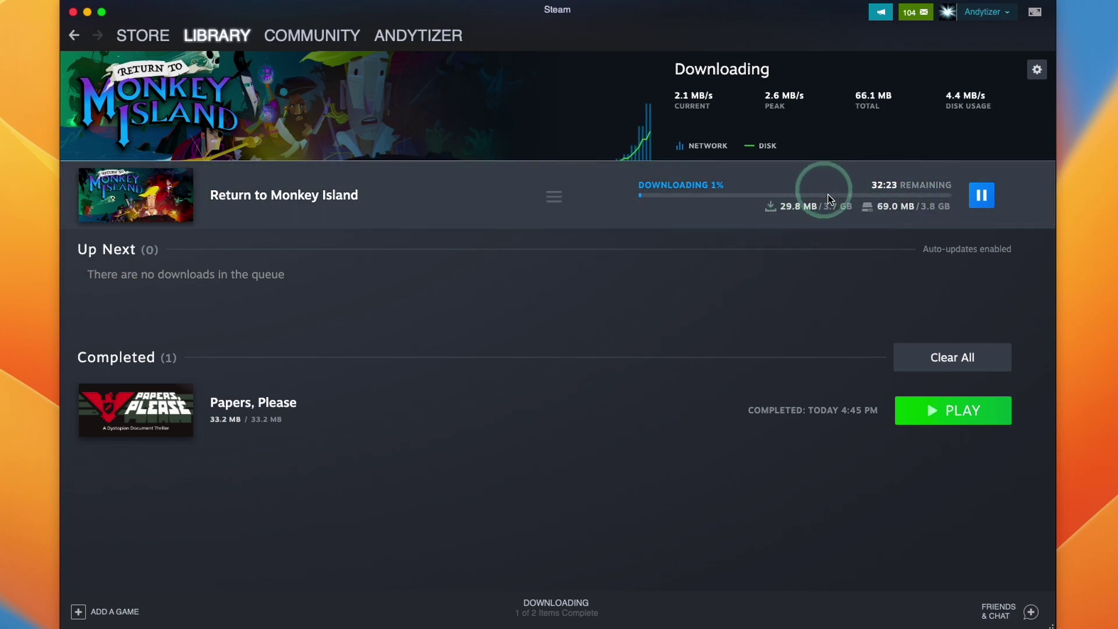
mouse_move(119, 344)
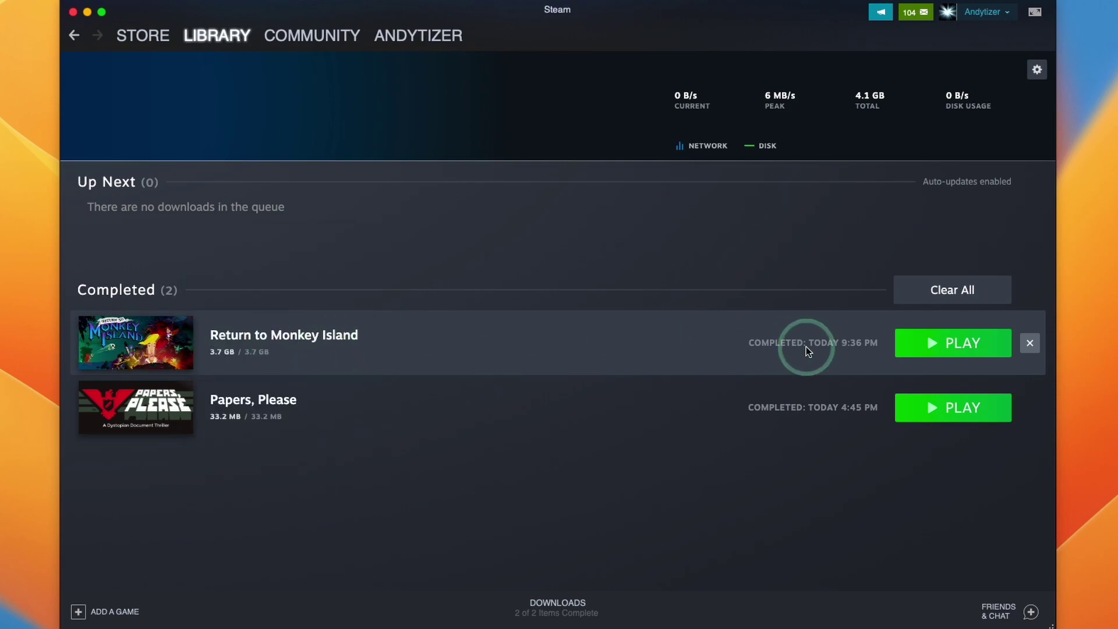
Step: Play Return to Monkey Island from the library and start a New Game
click(205, 39)
click(134, 357)
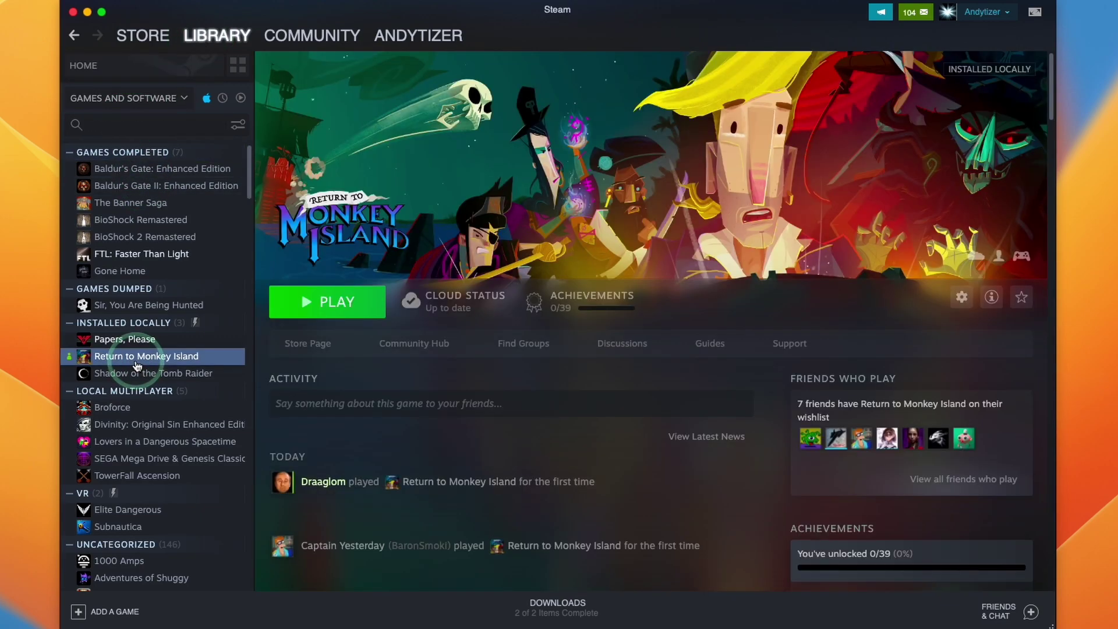
click(303, 314)
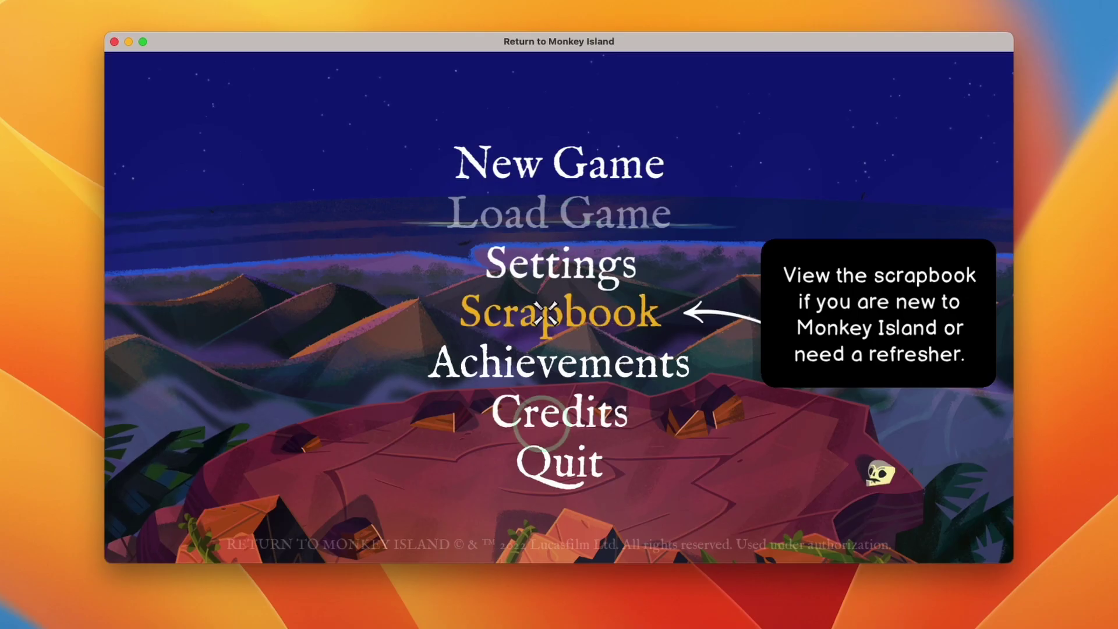
click(535, 165)
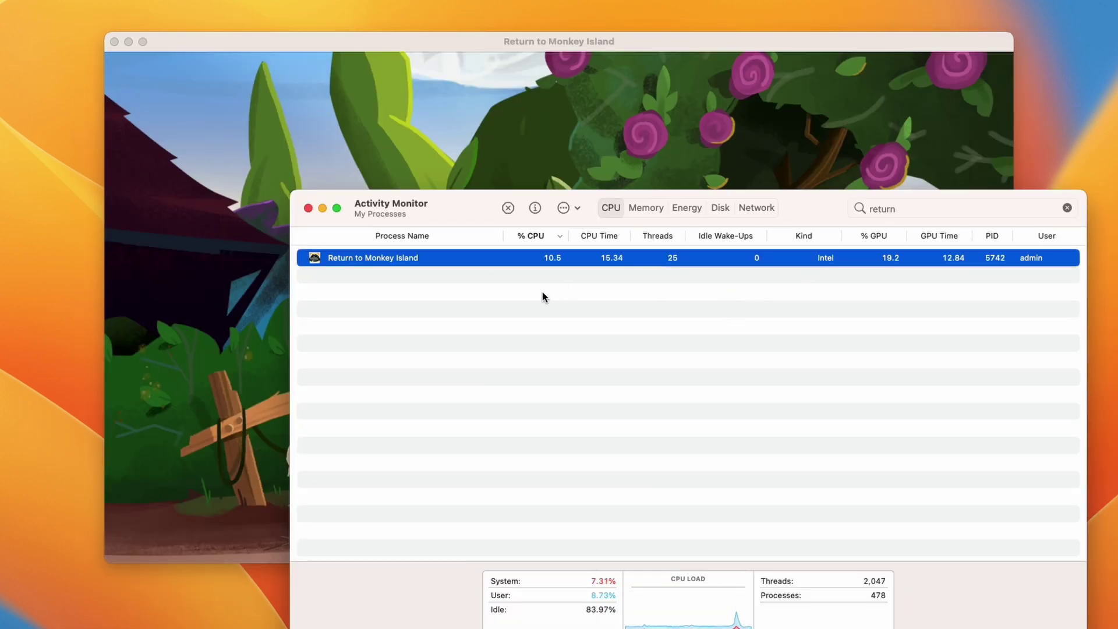
Step: Move Activity Monitor aside and refocus Return to Monkey Island to resume its carnival scene
click(322, 208)
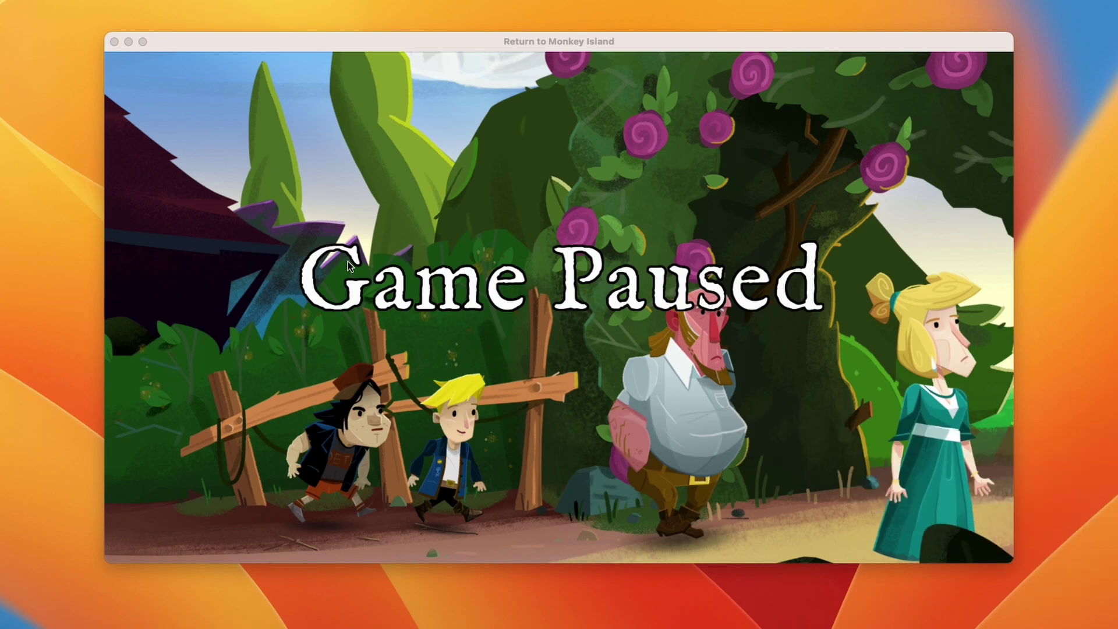
click(430, 292)
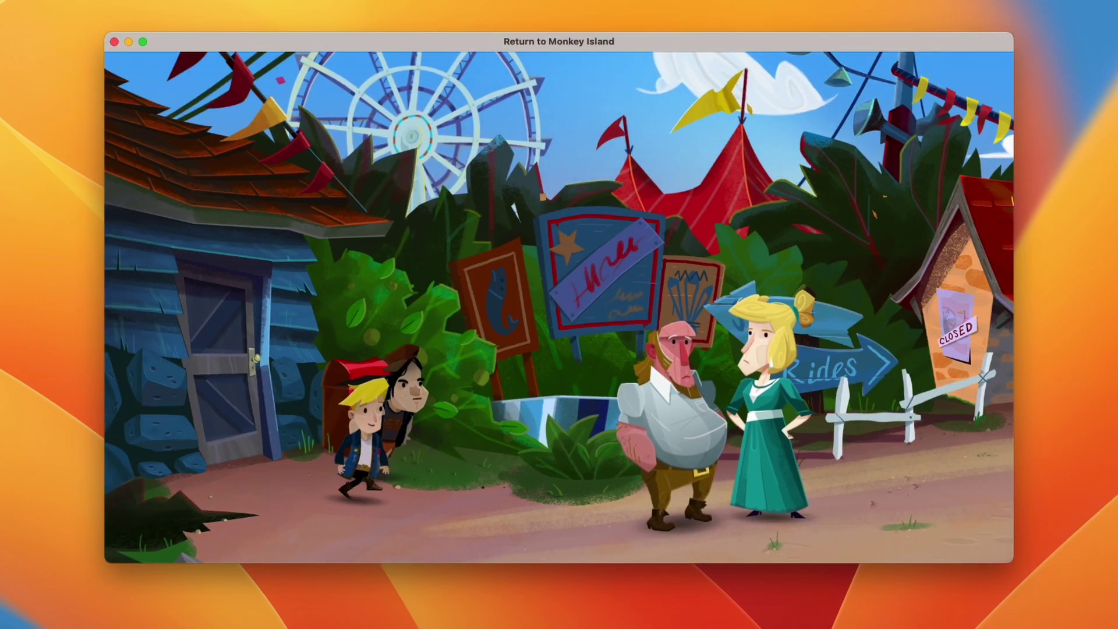